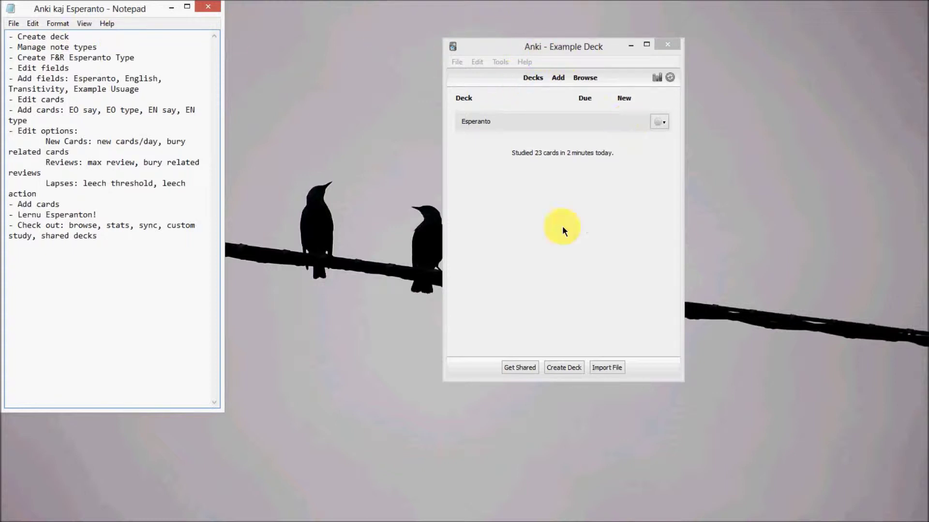
Start creating a new deck, then cancel the 'Name for deck' dialog without naming it.
click(564, 367)
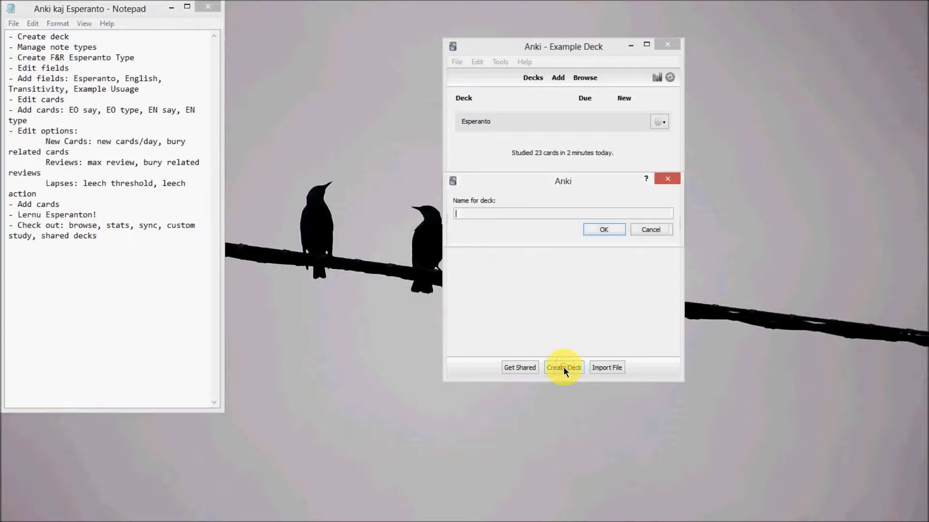
click(463, 216)
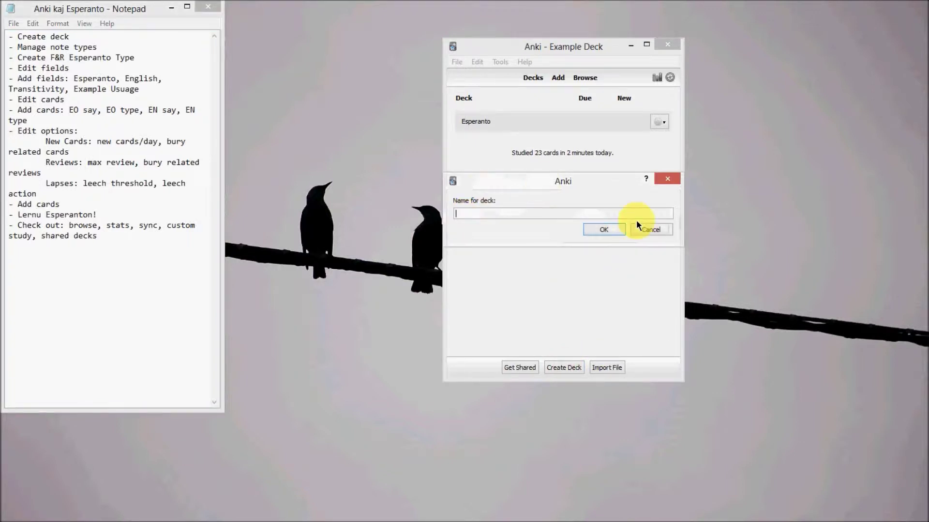
click(652, 230)
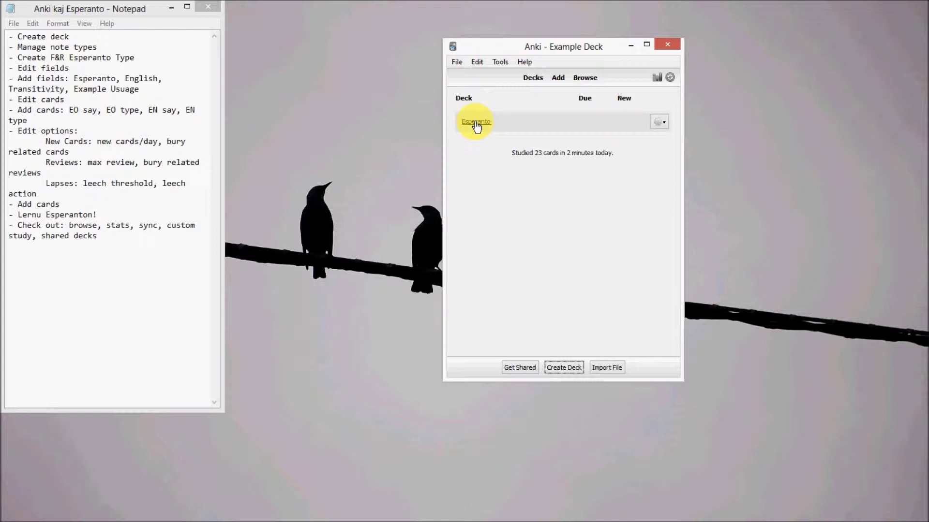
In Manage Note Types, start a Forward & Reverse type, cancel naming it, and select Esperanto F&R.
click(500, 62)
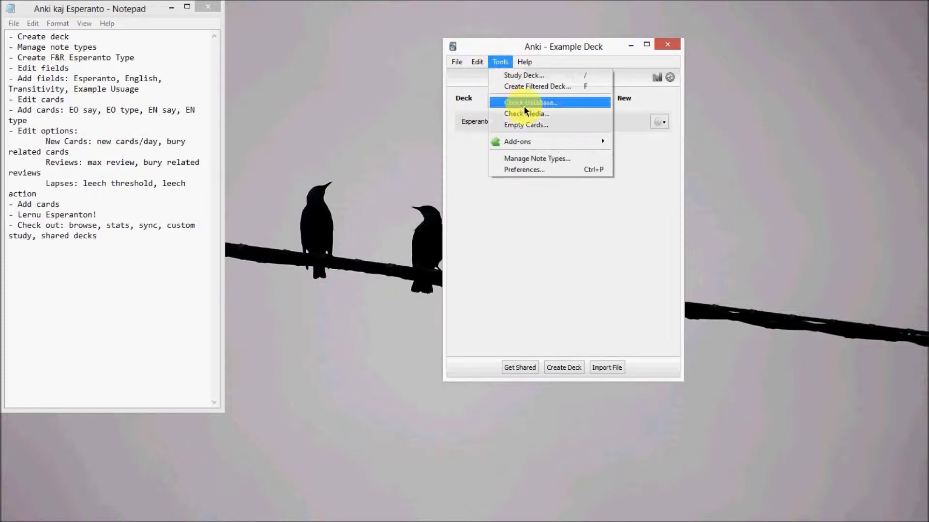
click(581, 158)
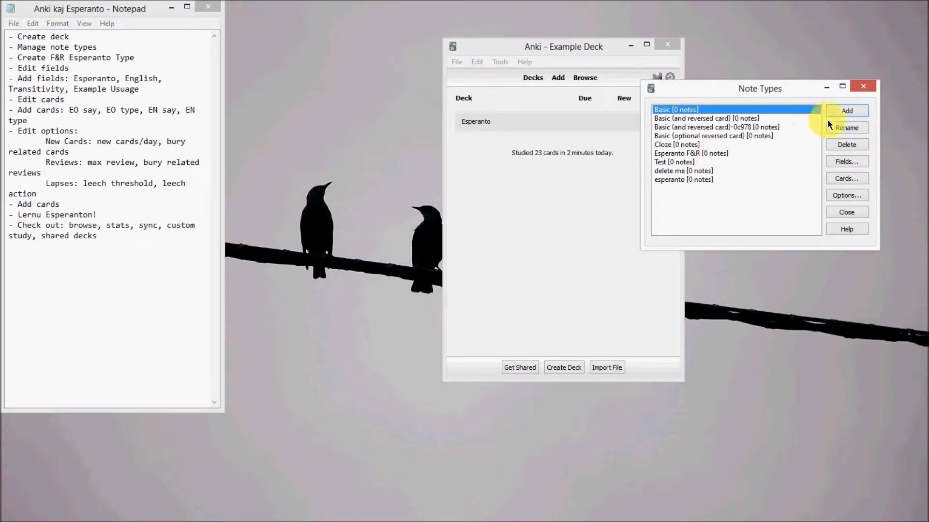
click(847, 110)
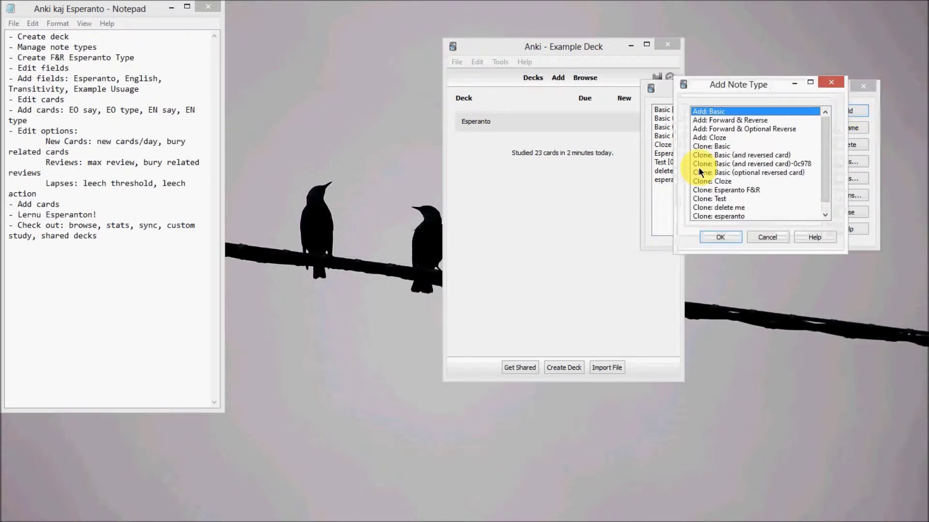
click(730, 120)
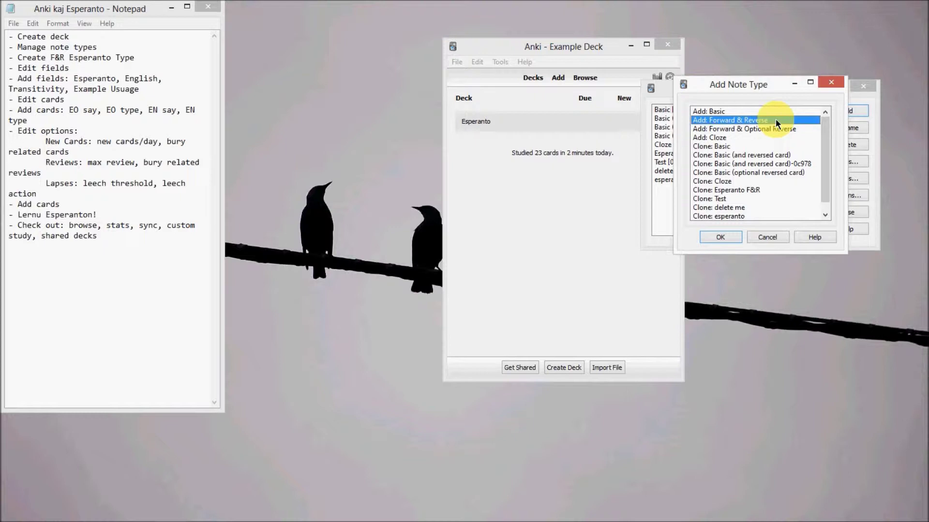
click(730, 235)
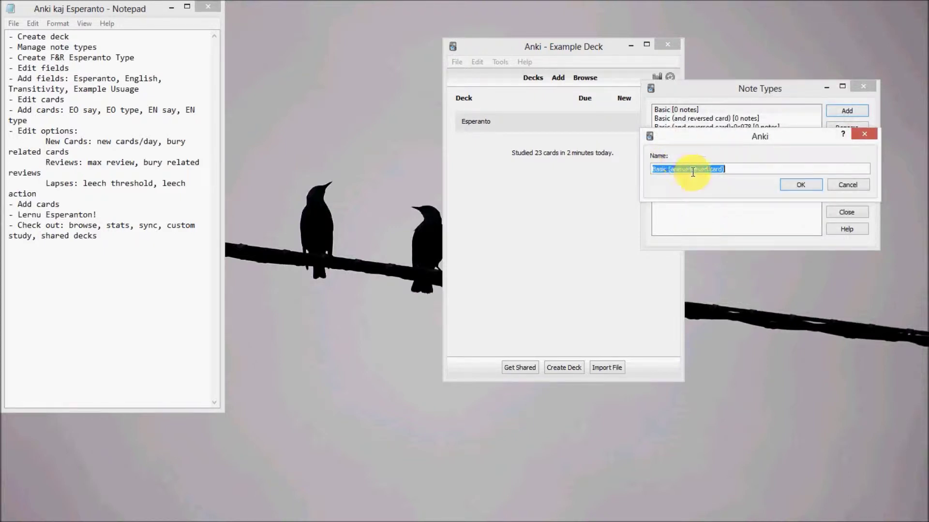
click(844, 186)
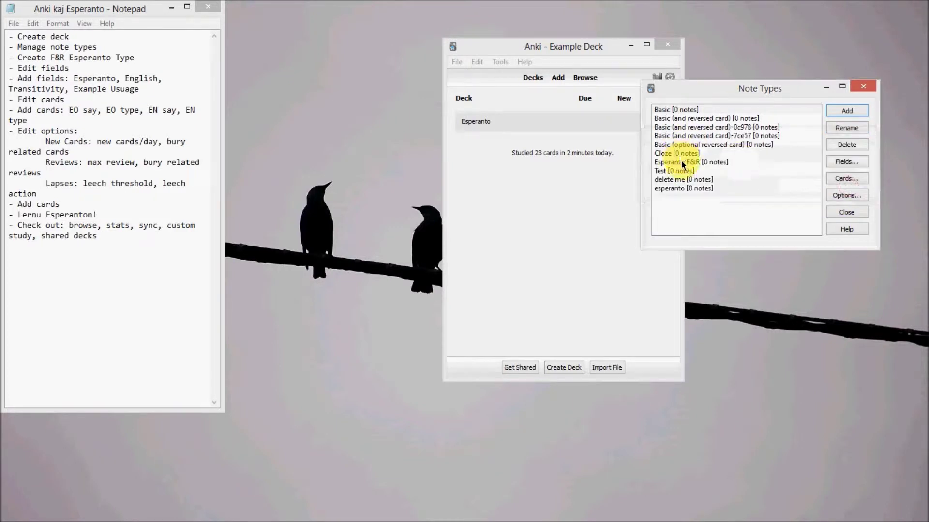
click(682, 161)
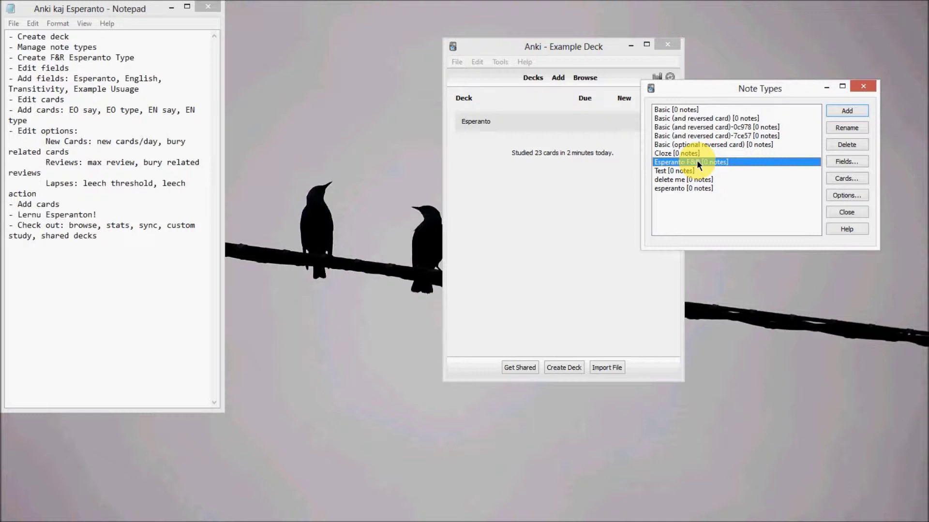
click(847, 160)
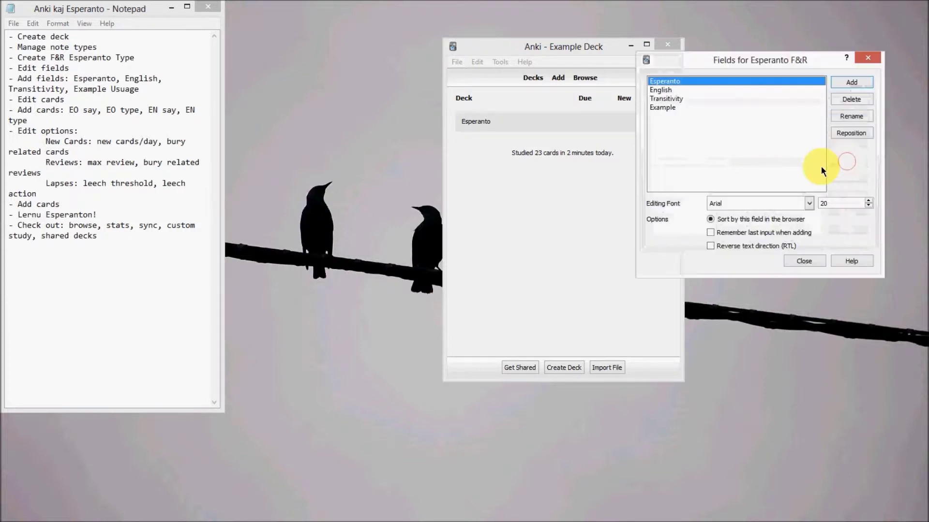
drag(713, 59, 374, 86)
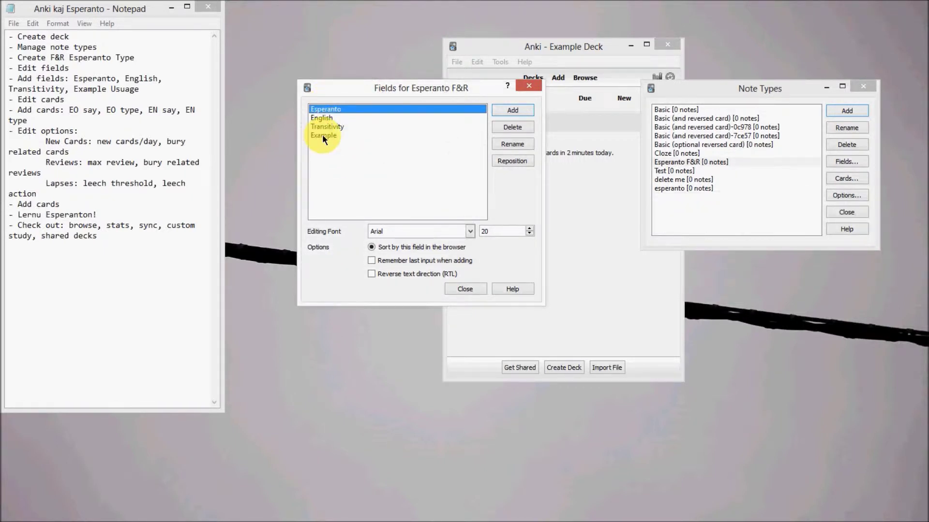
click(521, 110)
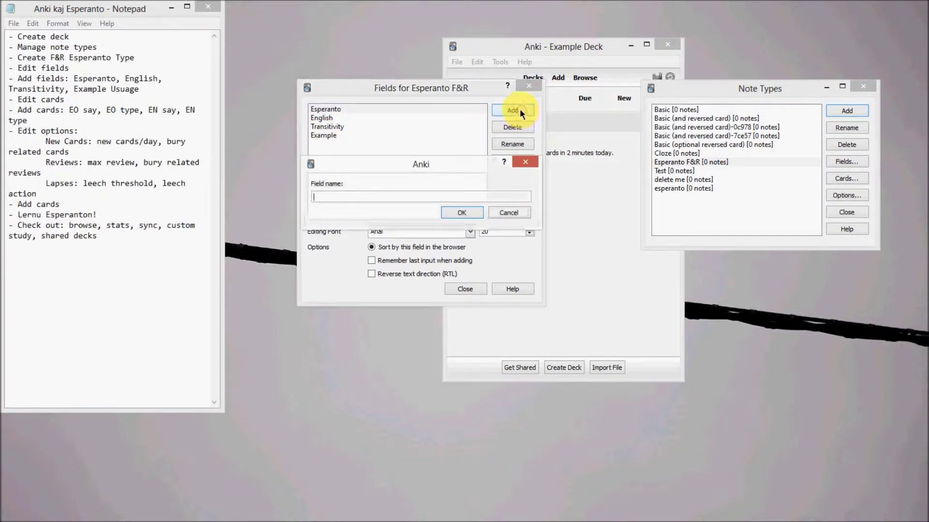
click(516, 212)
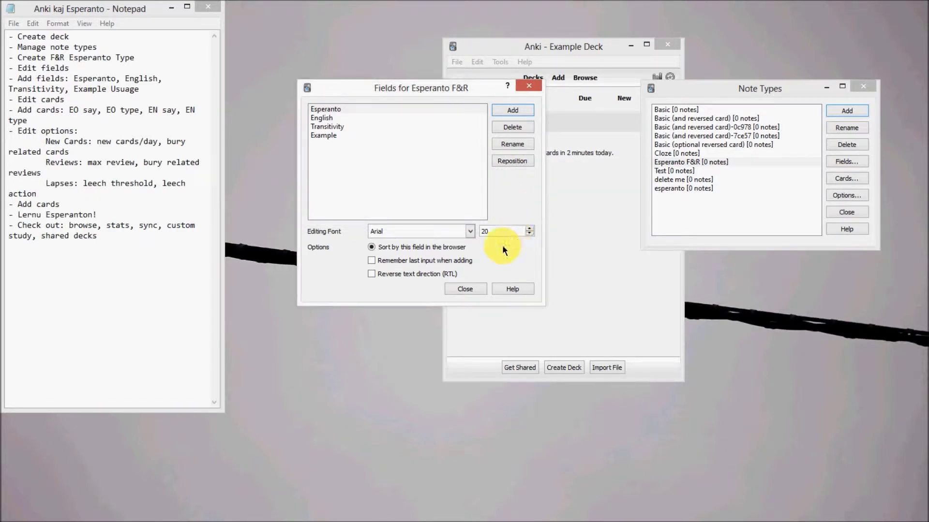
click(465, 289)
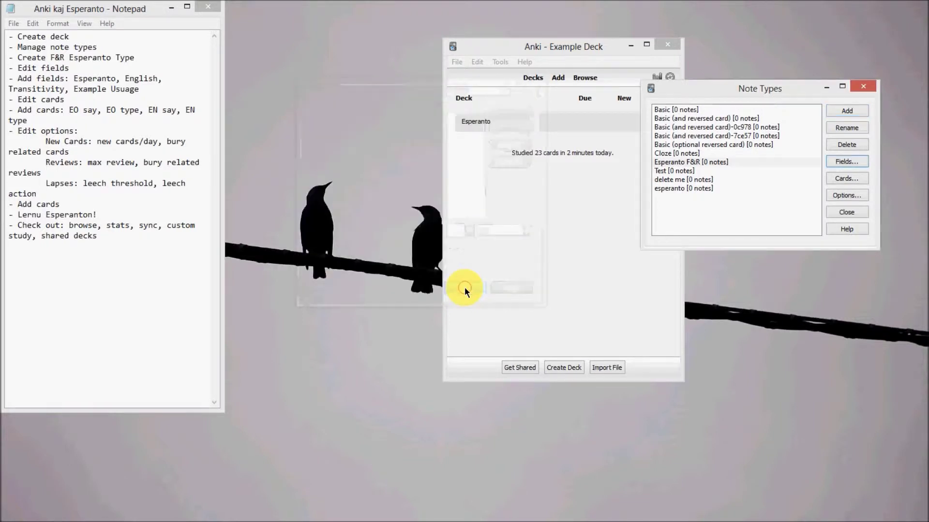
Open the Esperanto F&R card templates and review the Esperanto/English Say and Type tabs.
click(840, 174)
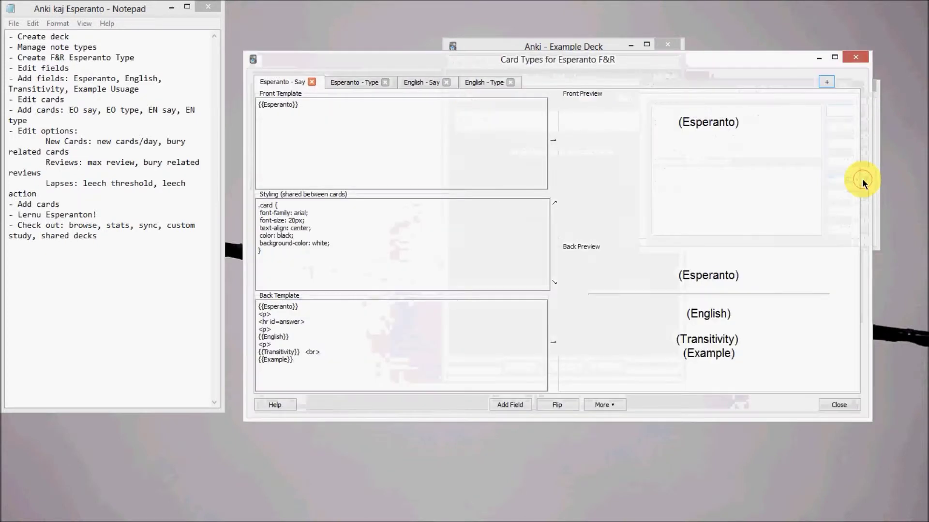
click(353, 83)
click(422, 82)
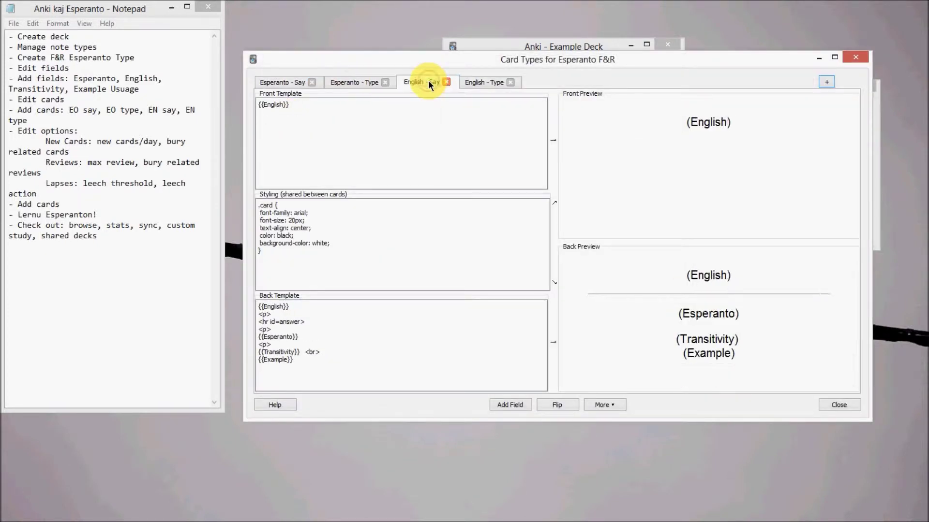
click(477, 82)
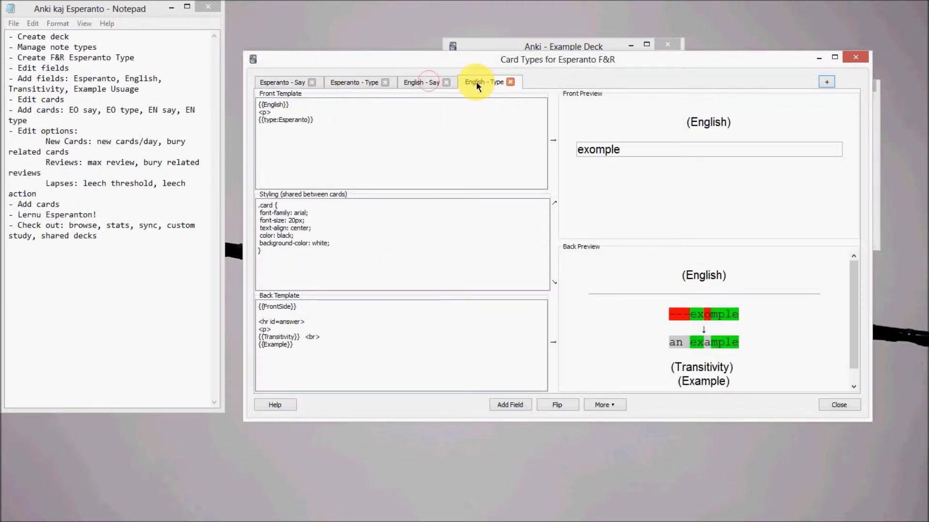
click(274, 82)
double_click(281, 104)
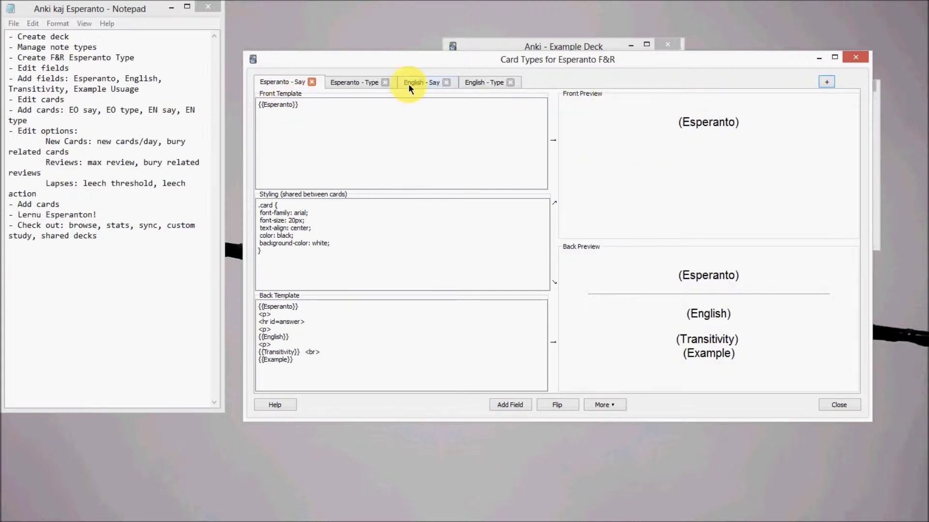
click(349, 82)
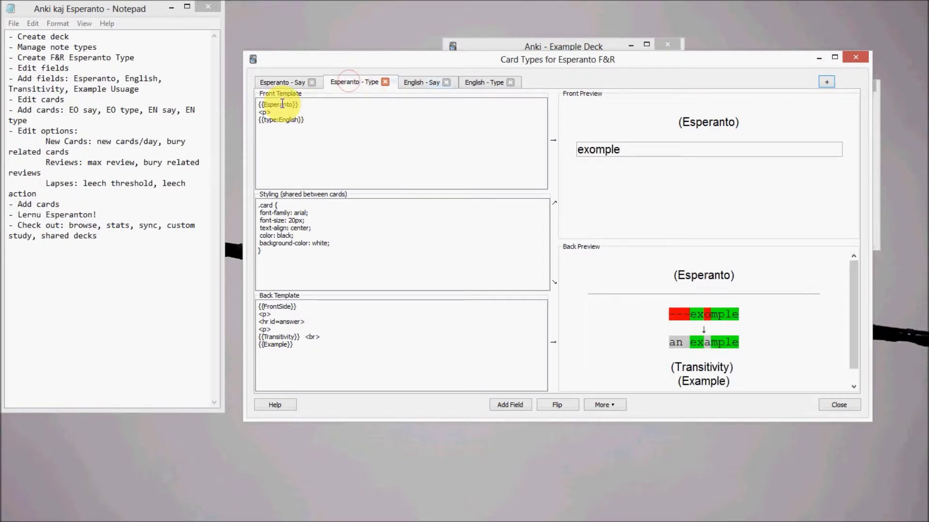
click(425, 84)
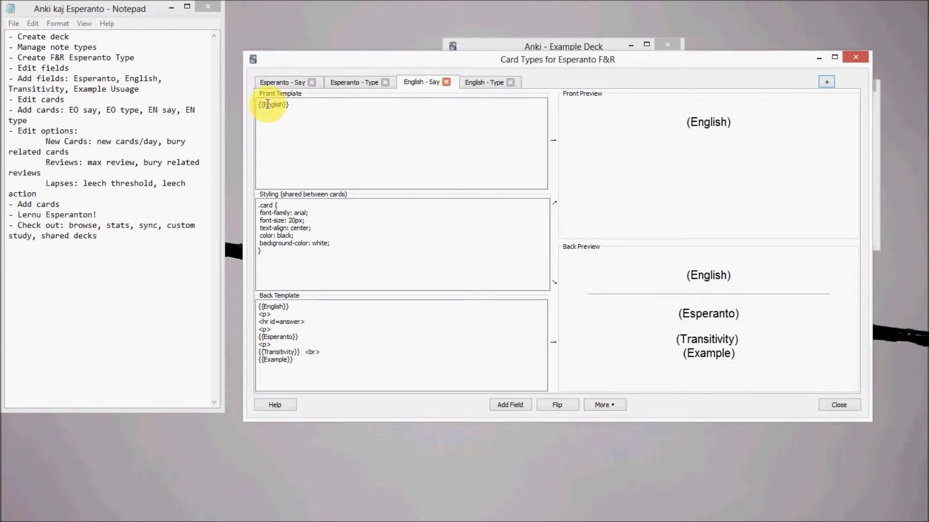
click(483, 81)
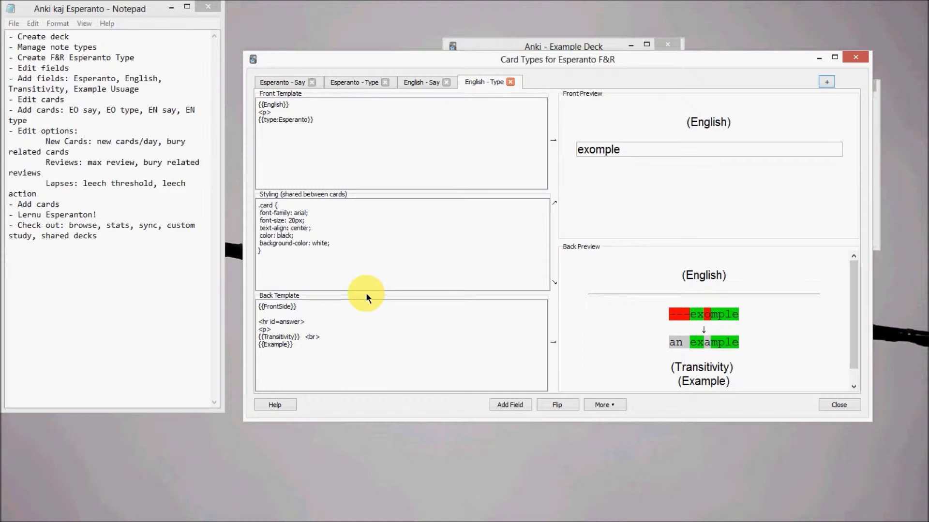
click(827, 82)
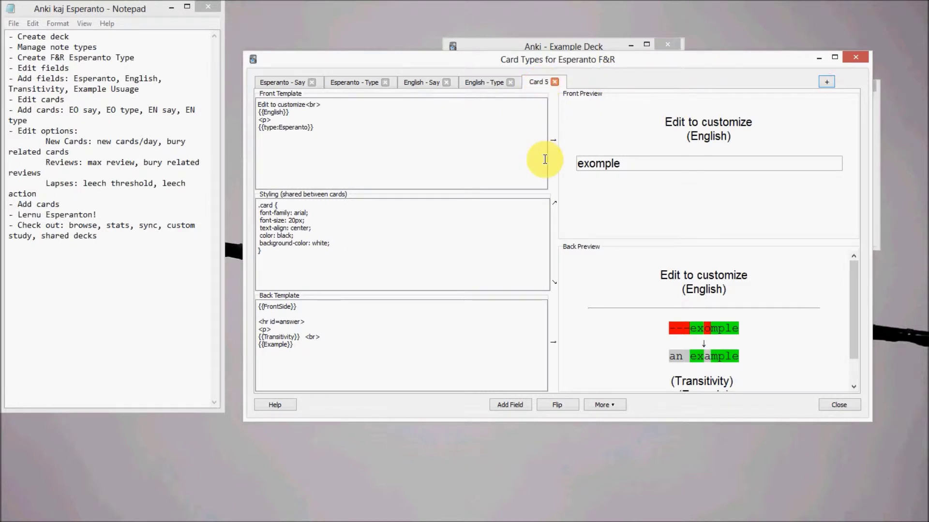
click(615, 405)
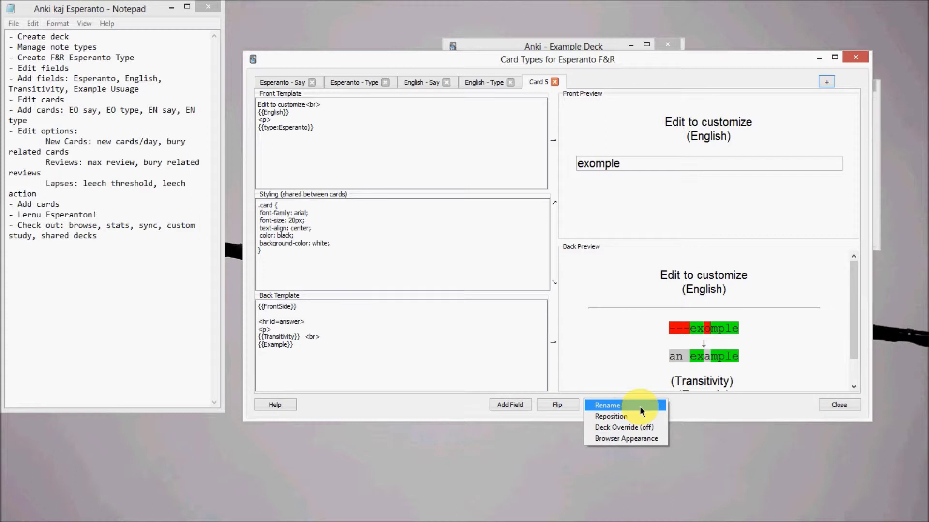
click(596, 79)
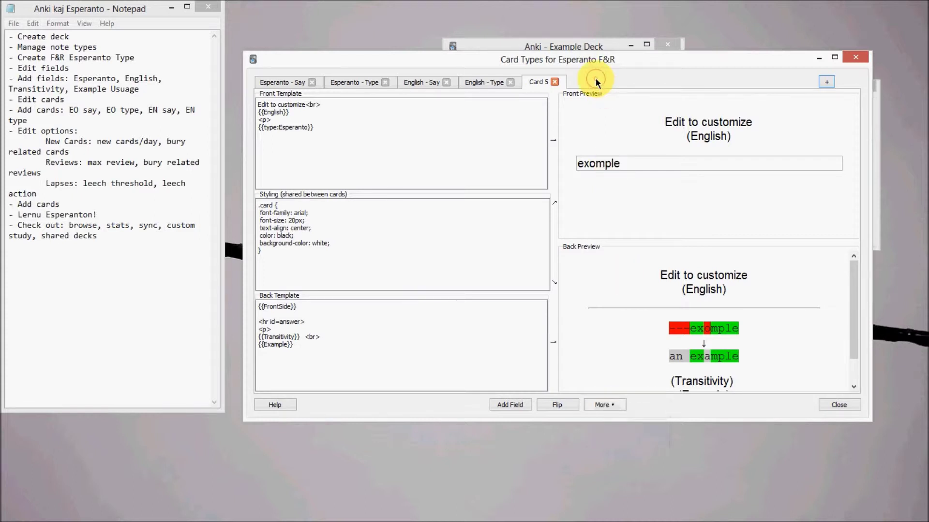
click(555, 82)
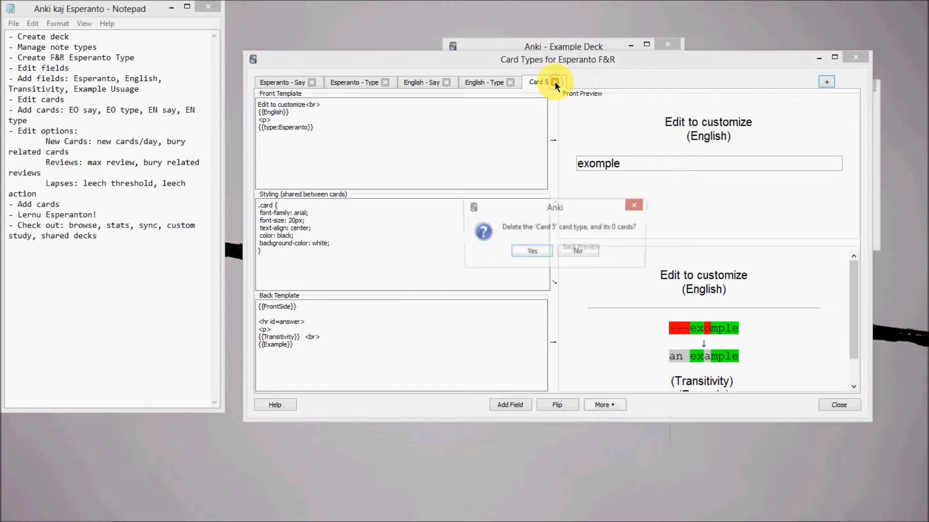
click(523, 250)
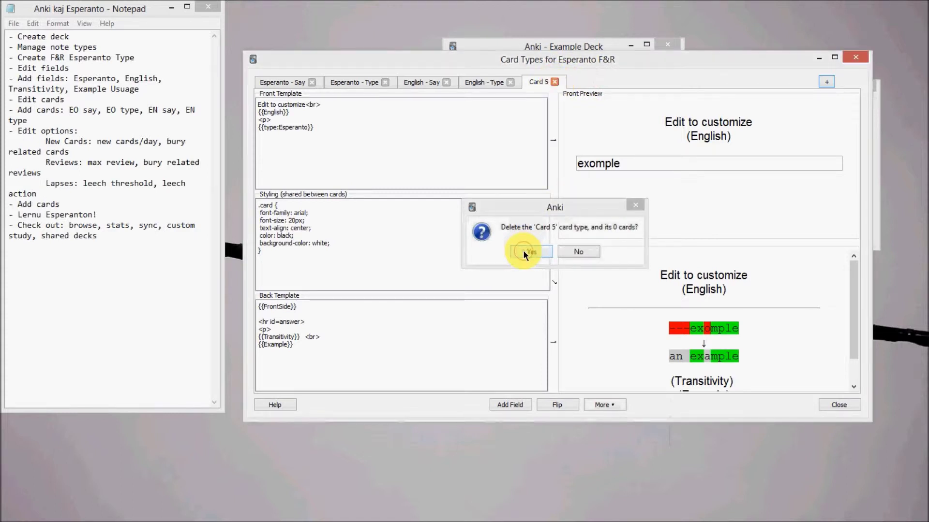
click(278, 85)
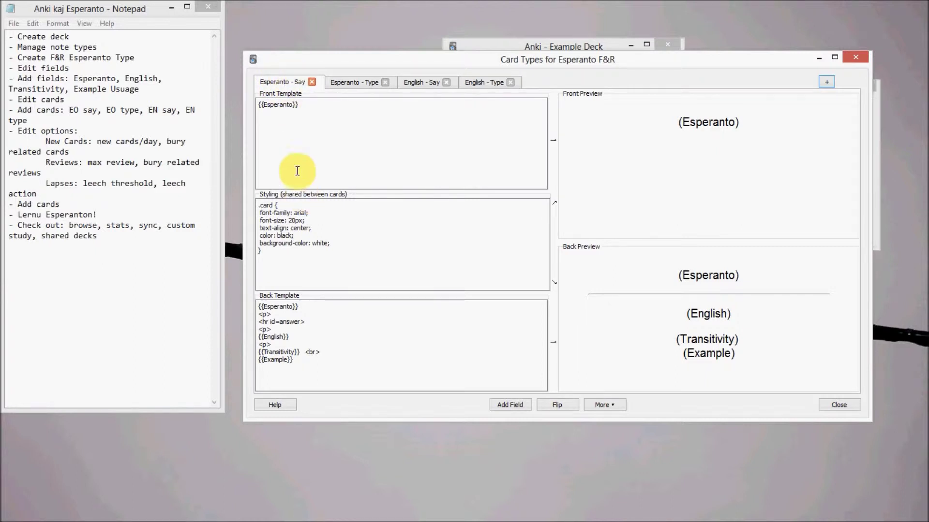
Check the English - Type front template's {{English}} field, then close the card types editor.
click(348, 85)
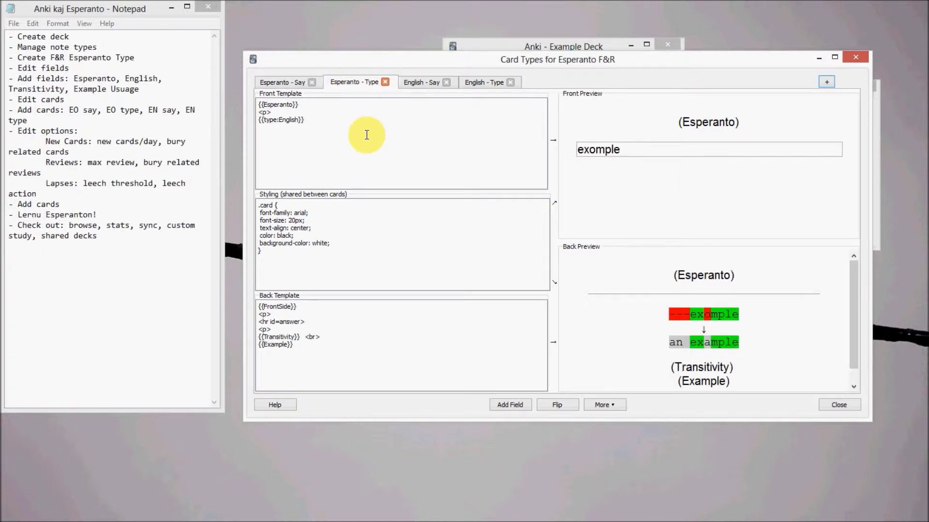
click(416, 83)
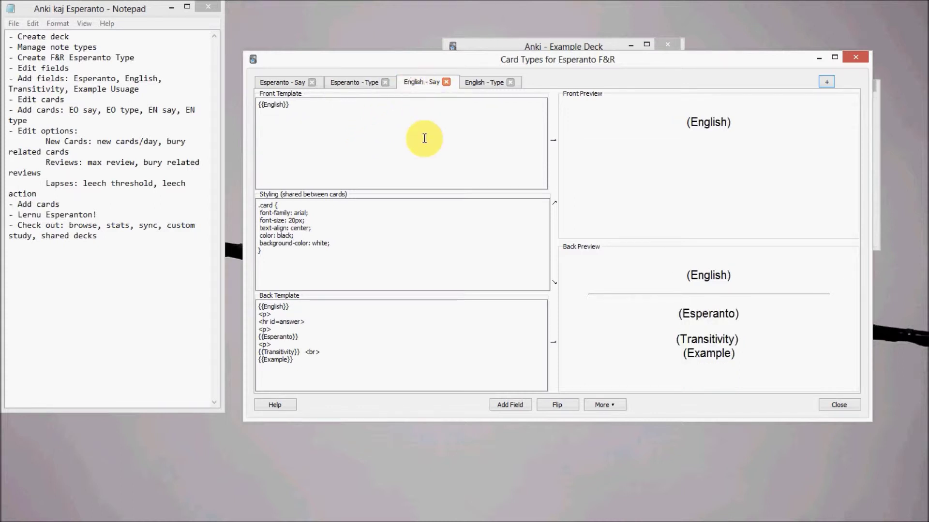
click(484, 82)
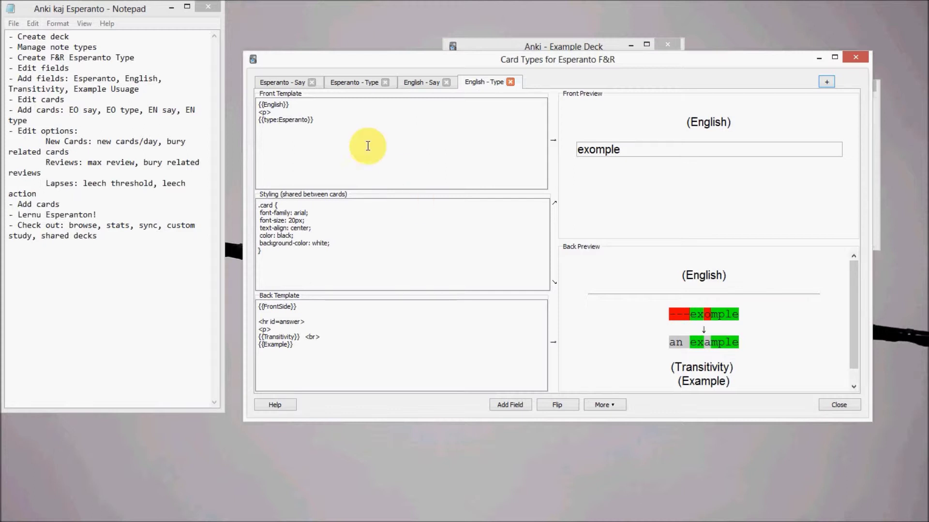
double_click(273, 105)
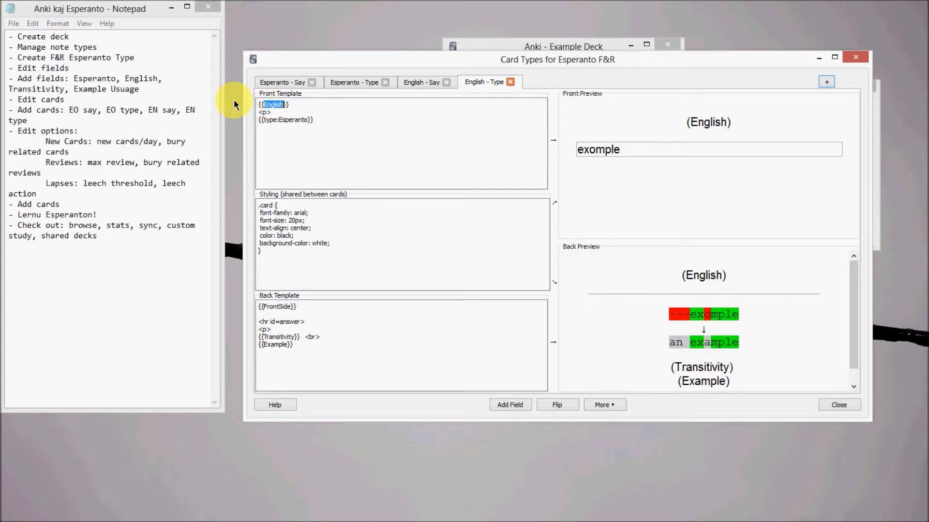
click(314, 112)
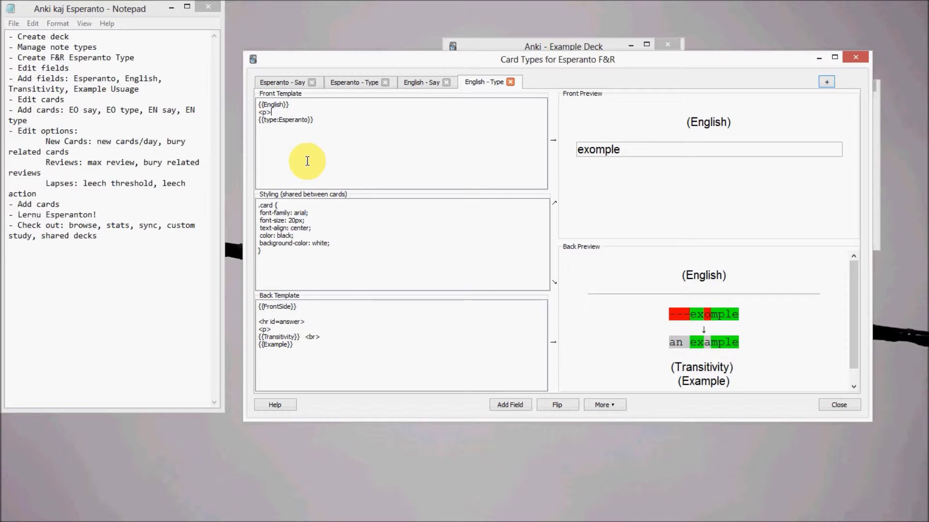
click(837, 404)
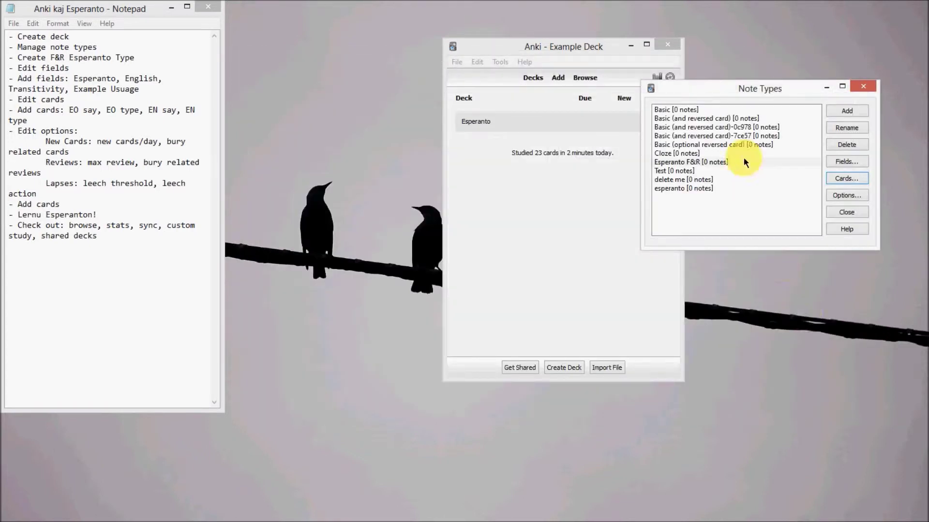
Close the Note Types manager and open the Esperanto deck's options from its gear menu.
click(852, 213)
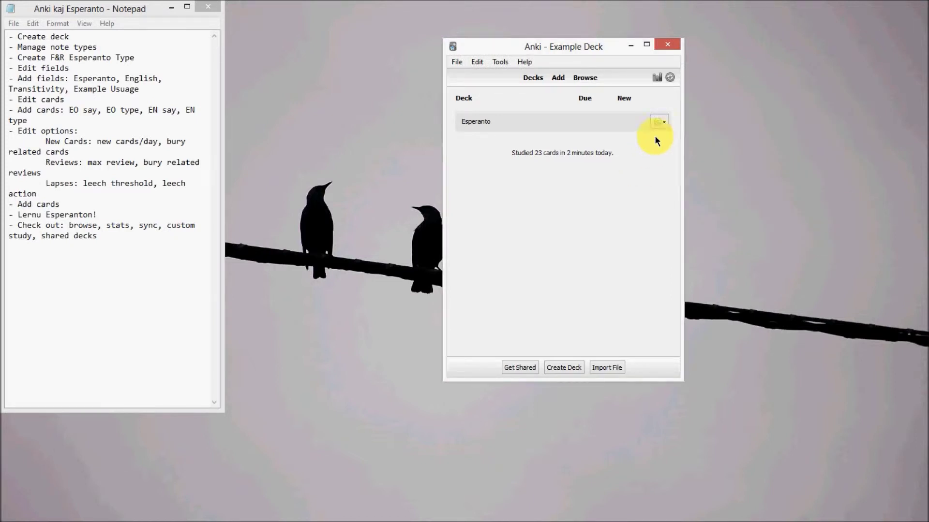
click(663, 125)
click(637, 183)
click(666, 120)
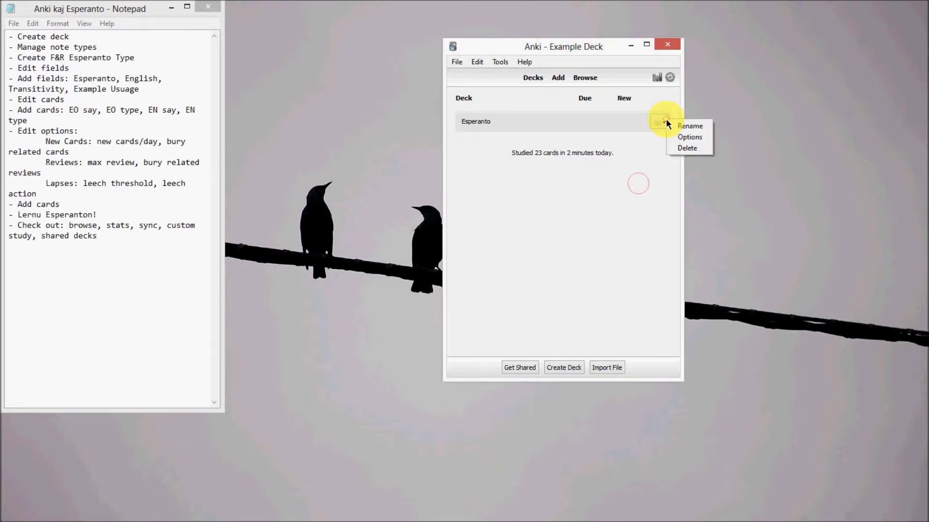
click(707, 137)
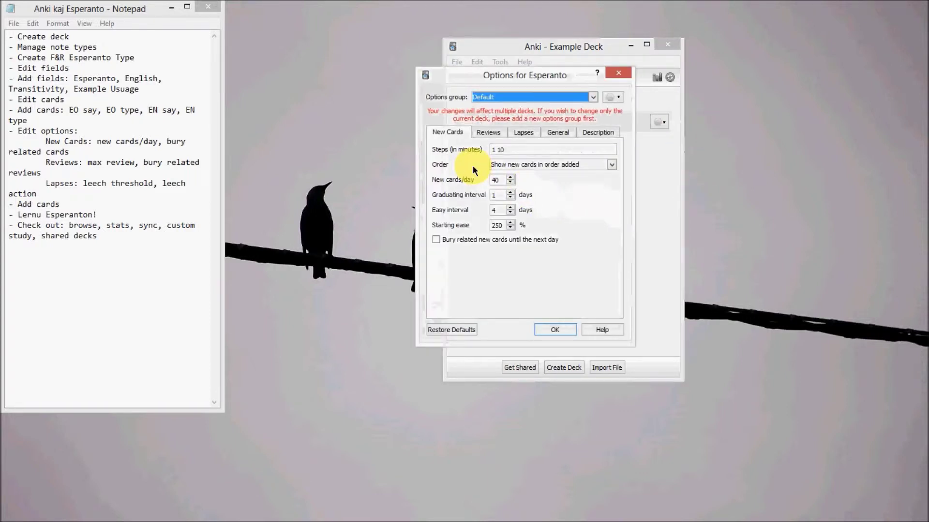
Check the 40 new cards/day value, then move to the Reviews settings.
click(498, 180)
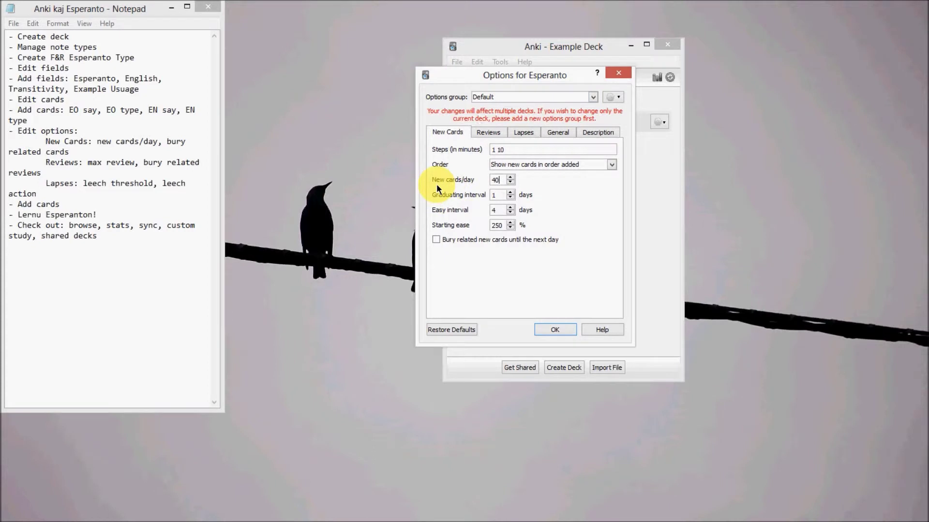
double_click(499, 180)
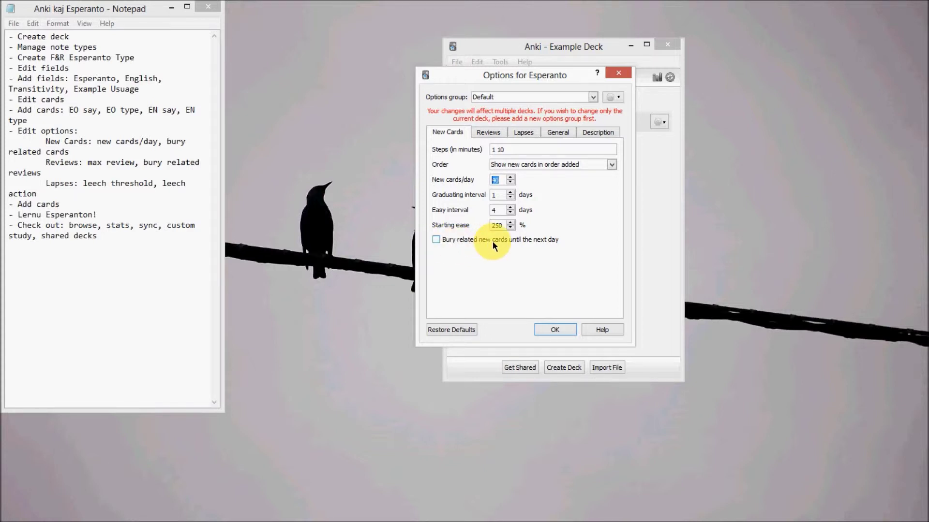
click(487, 133)
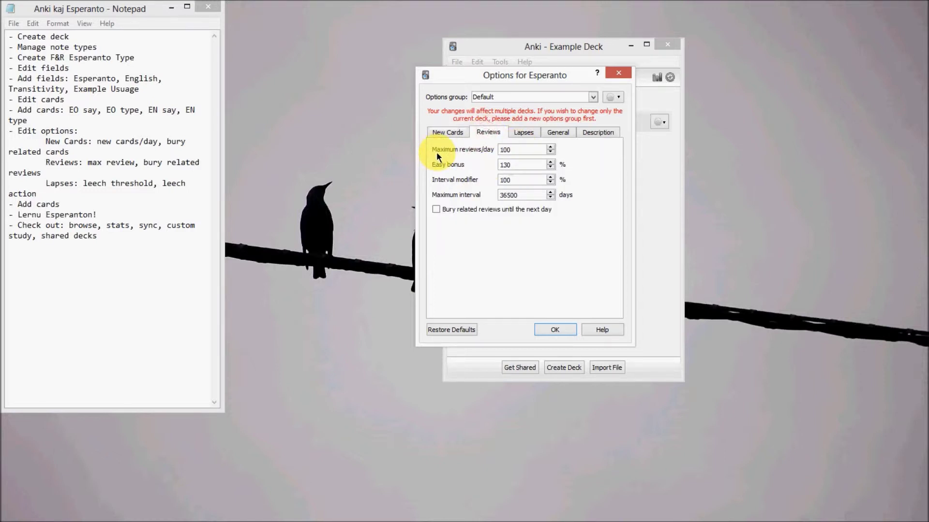
Check the 100 maximum reviews/day value, then inspect the leech threshold of 99 under Lapses.
click(533, 148)
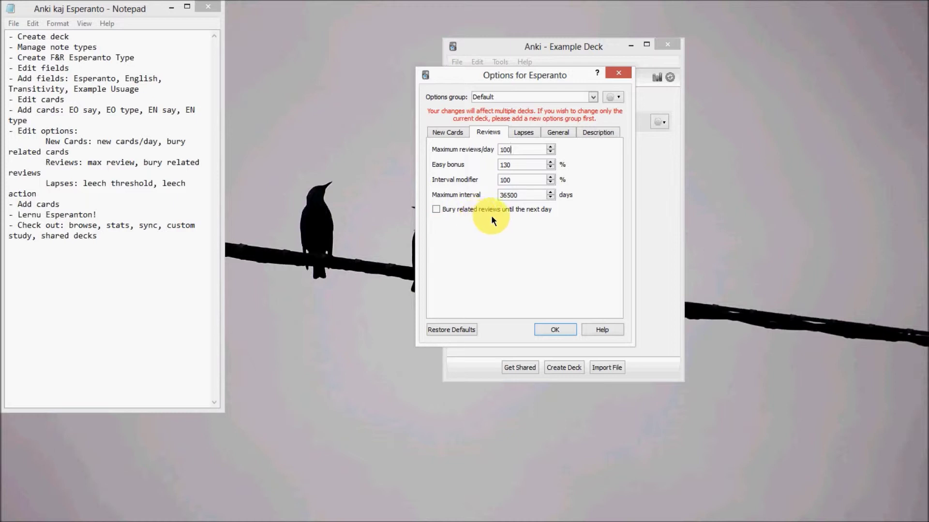
click(525, 132)
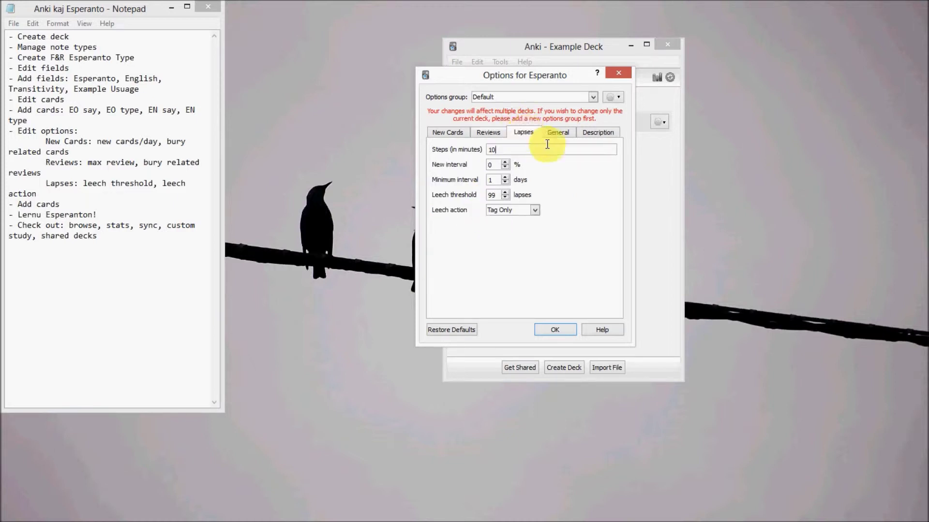
click(496, 194)
drag(495, 194, 479, 194)
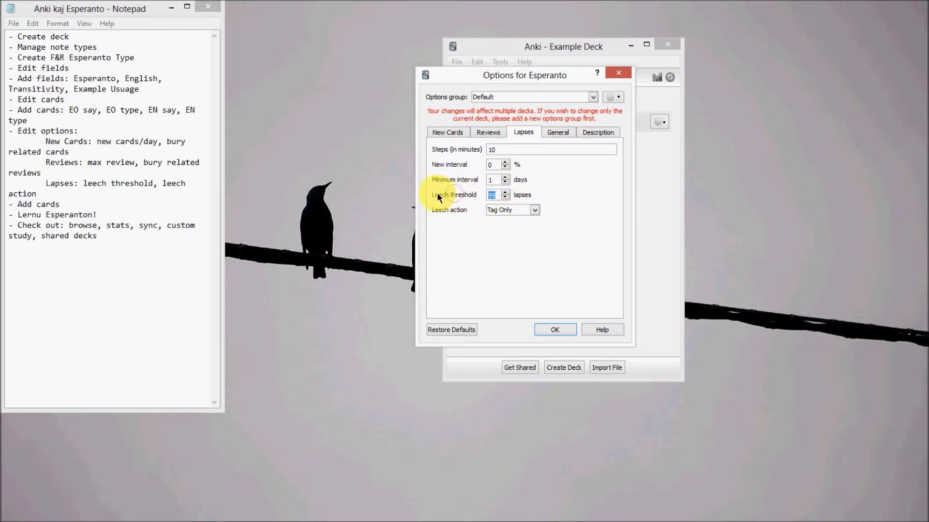
click(493, 193)
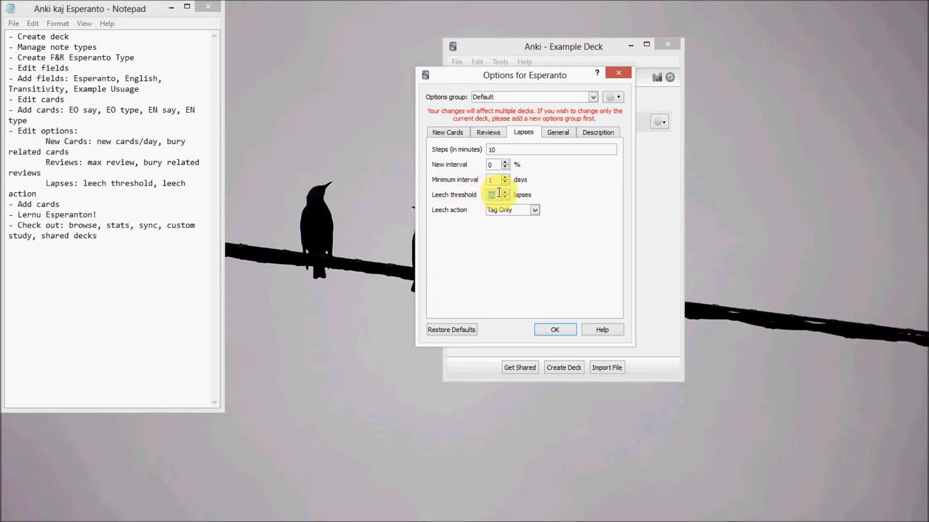
Keep leech threshold 99 with leech action Tag Only, and save the deck options.
click(532, 210)
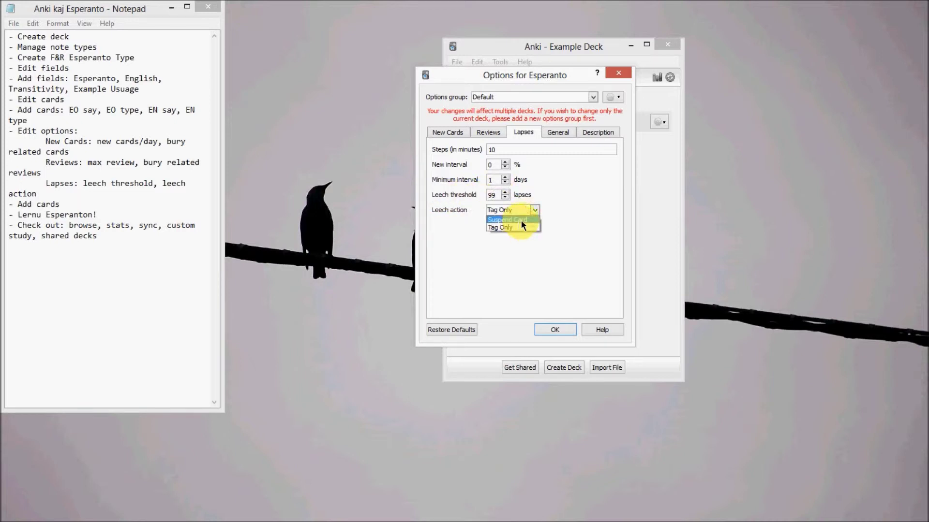
click(519, 226)
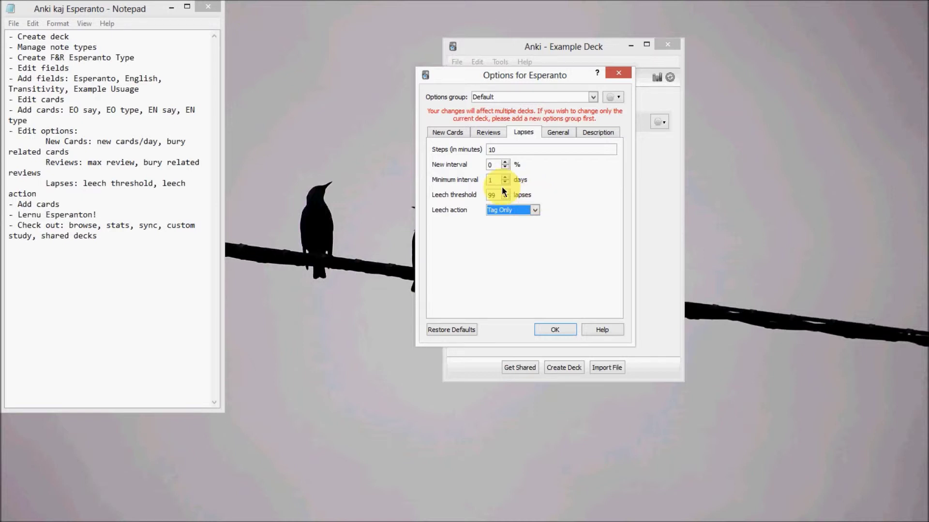
click(520, 208)
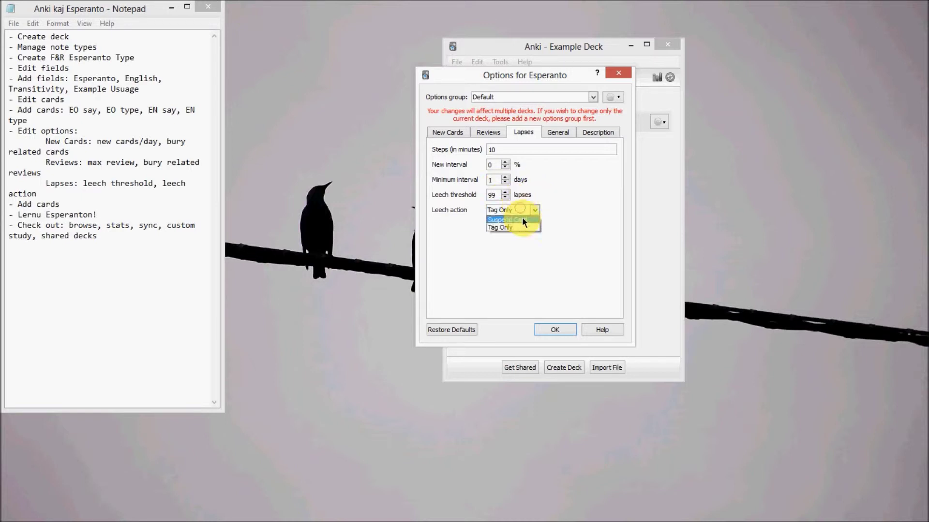
click(573, 187)
double_click(483, 195)
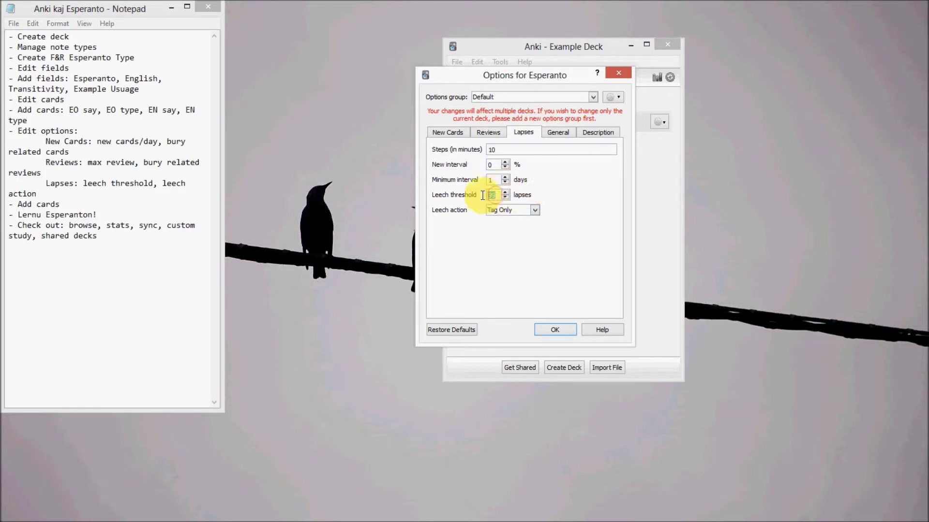
click(514, 209)
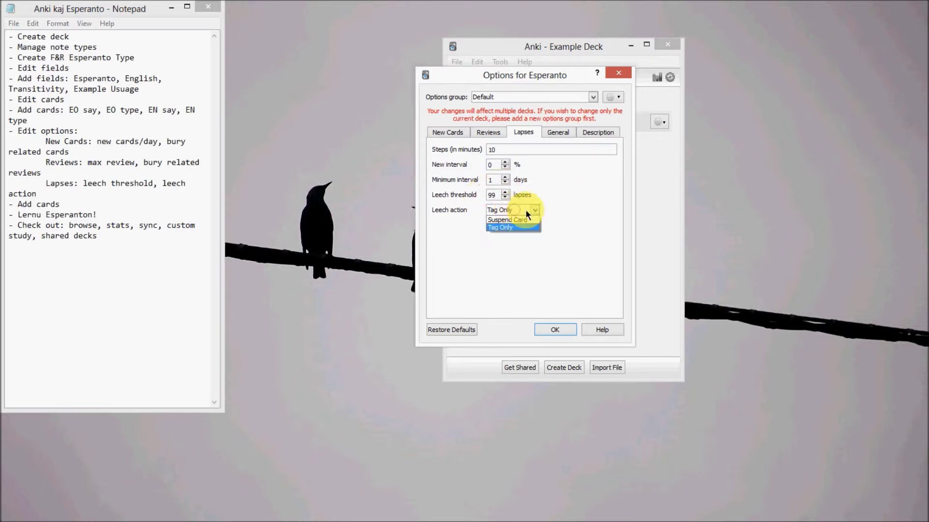
click(516, 228)
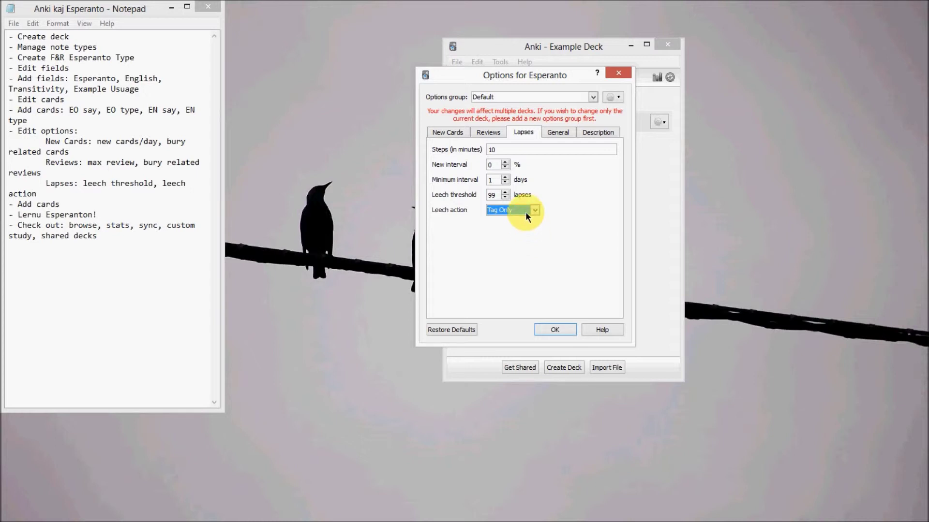
click(554, 330)
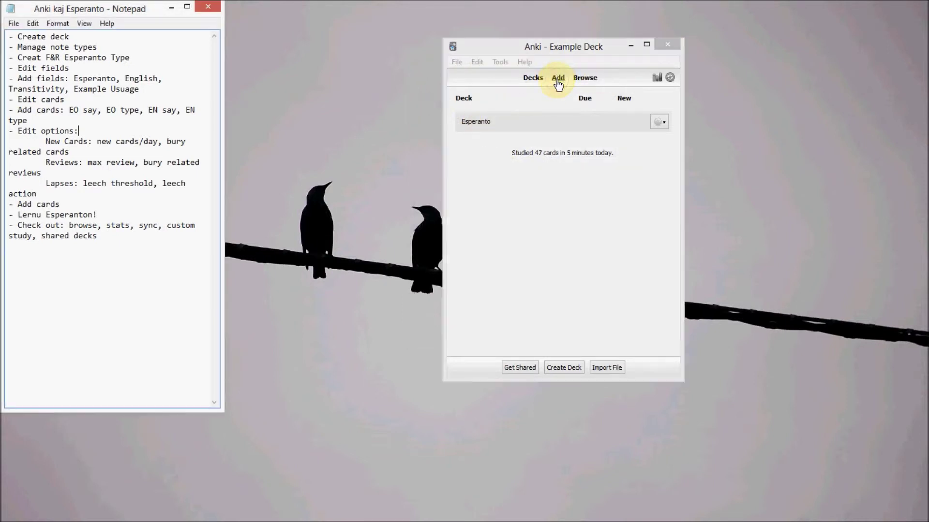
Add the note mi = 'me, I' with the example 'Mi manĝas kukon.'.
click(558, 78)
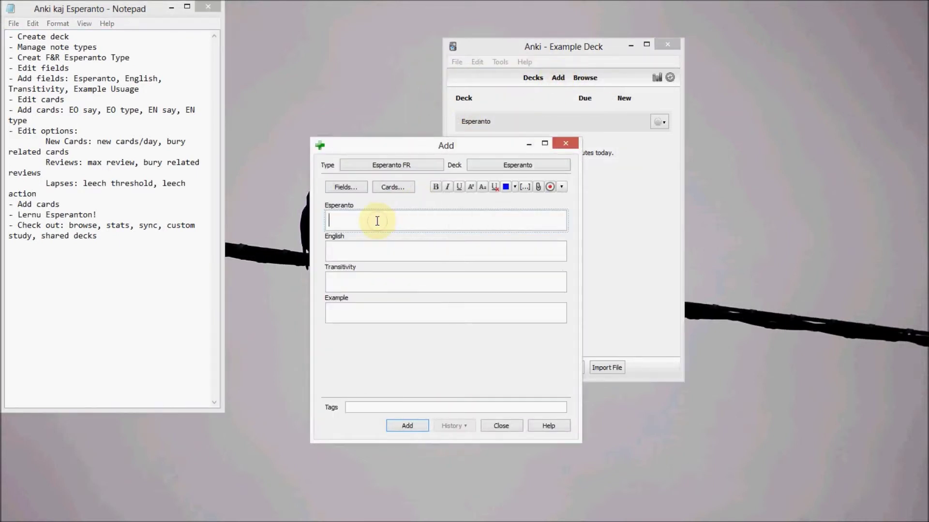
key(Tab)
key(Tab)
key(Tab)
text(Mi manĝas )
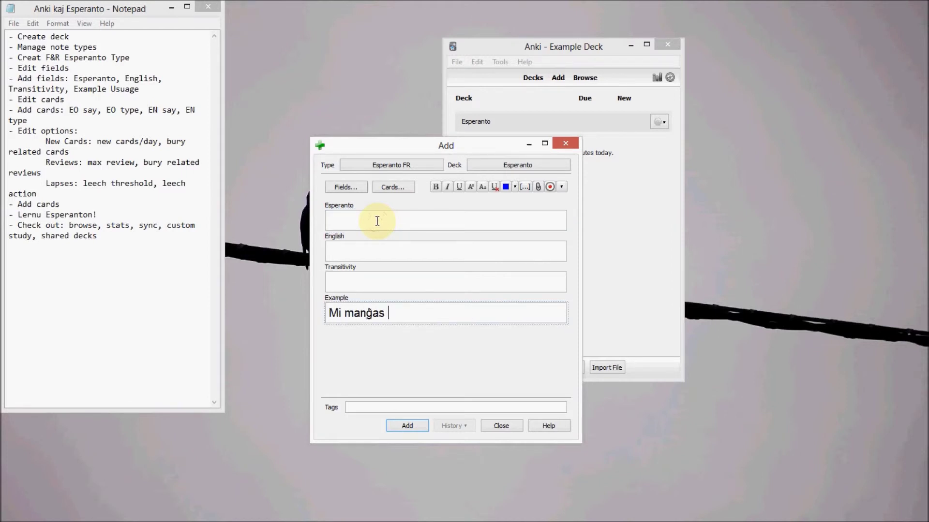
text(kukon.)
key(ctrl+a)
key(ctrl+c)
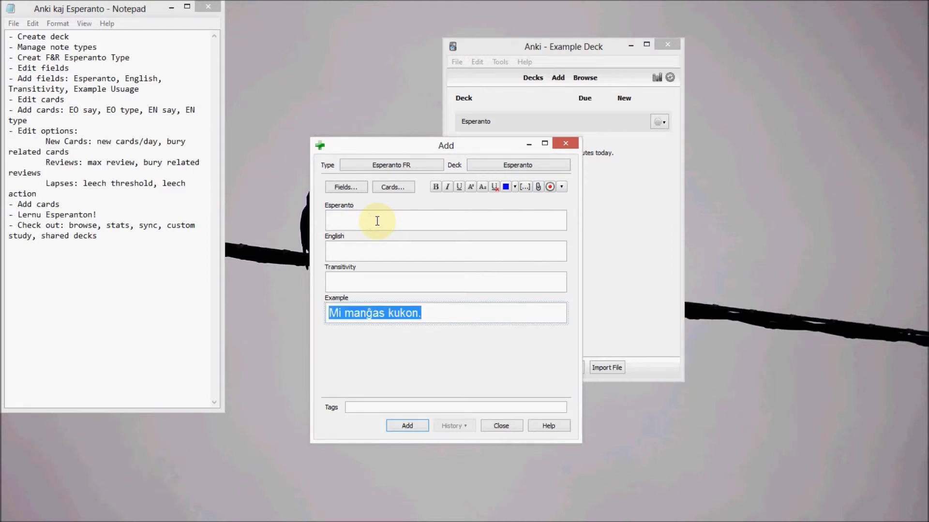
key(shift+Tab)
key(shift+Tab)
key(shift+Tab)
text(mi)
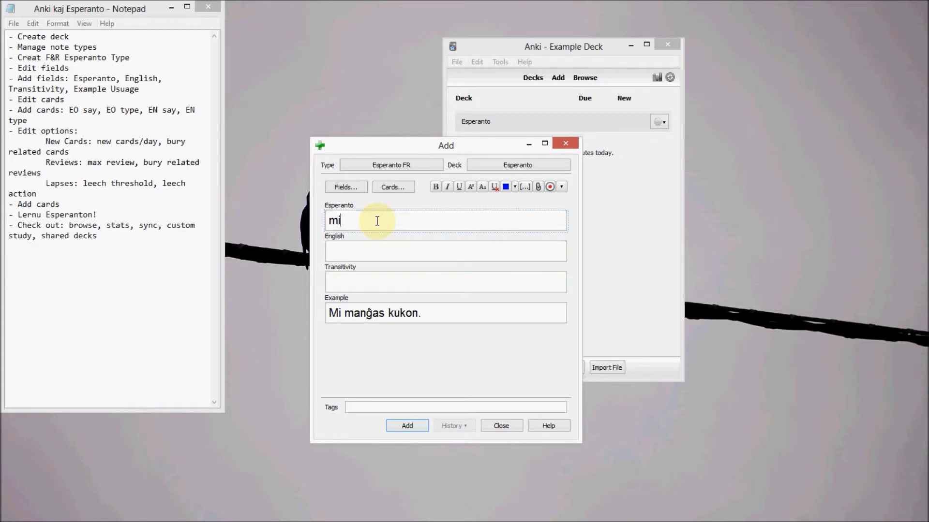
key(Tab)
text(me, I)
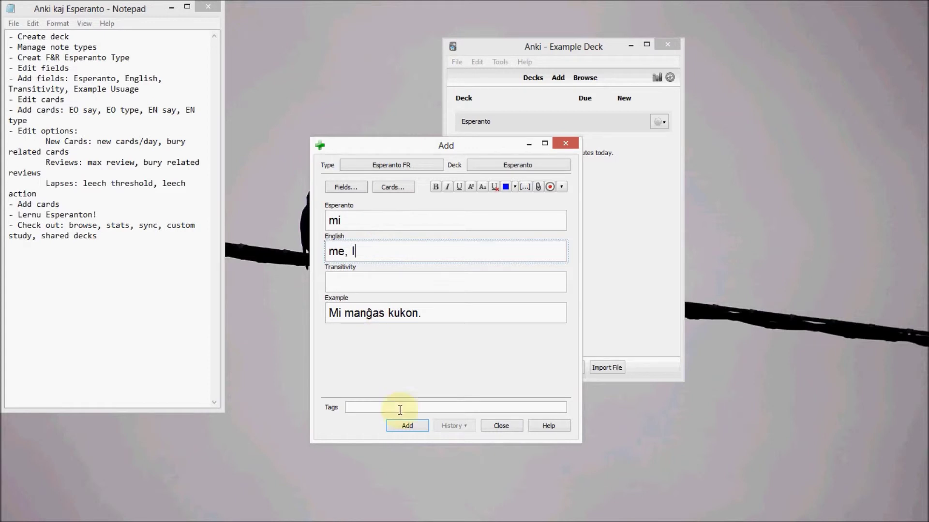
click(405, 425)
Add the note manĝi = 'to eat', Transitive, with the example sentence pasted in.
text(manĝi)
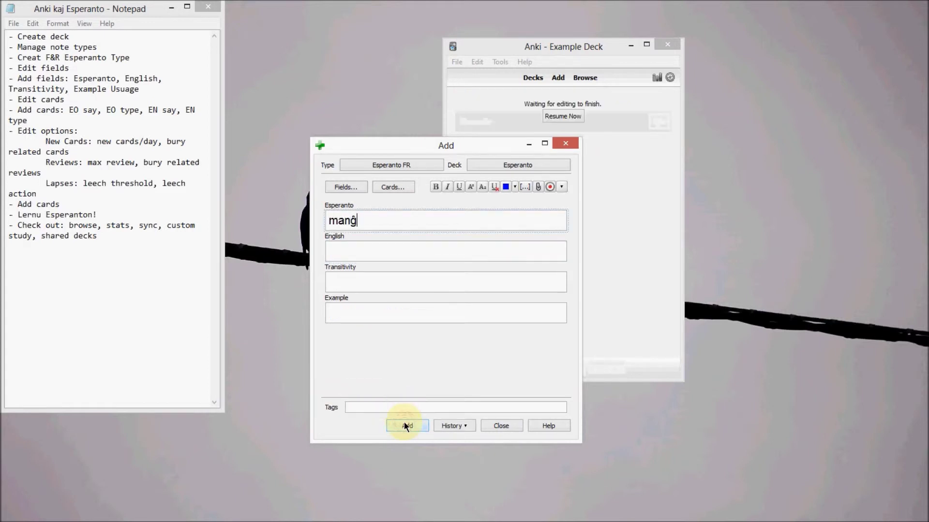
key(Tab)
text(to eat)
key(Tab)
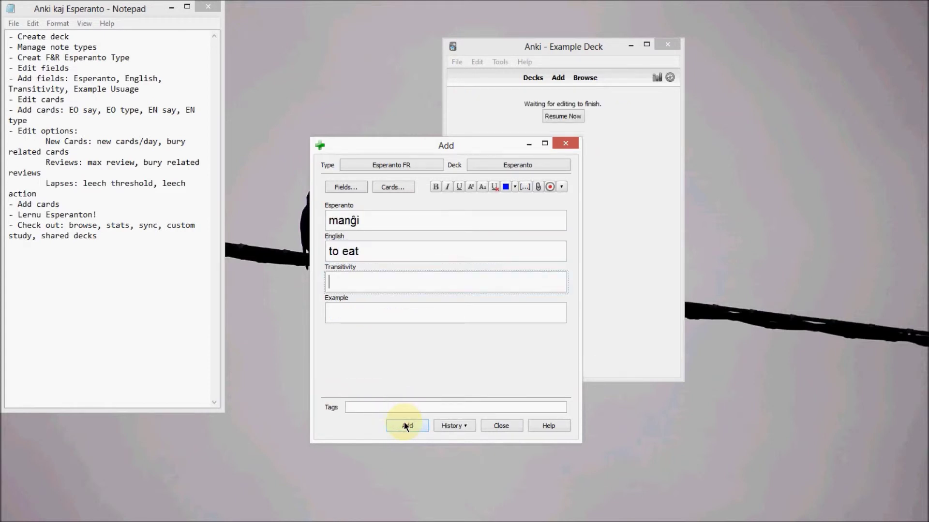
text(Transitive)
key(Tab)
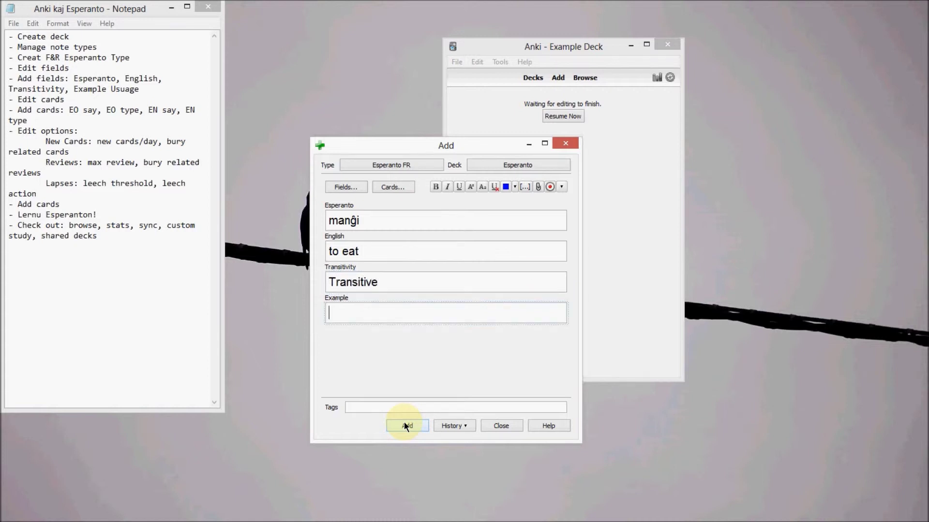
key(ctrl+v)
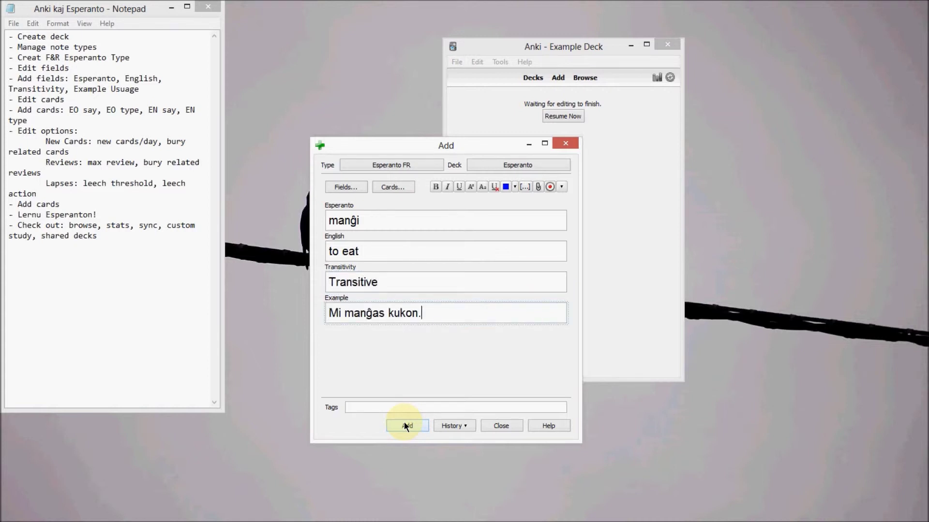
click(404, 421)
Add the note kuko = 'cake', then close the Add window.
text(kuko)
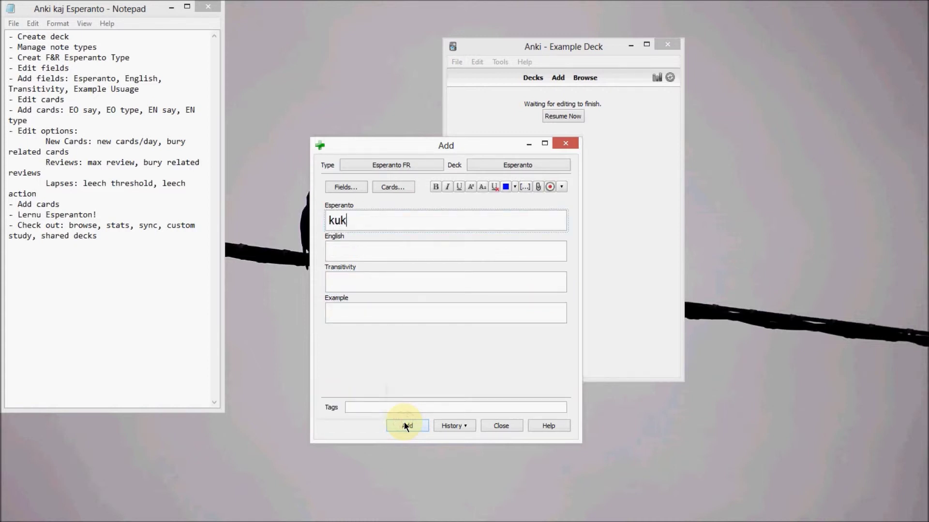
key(Tab)
text(cake)
key(Tab)
key(Tab)
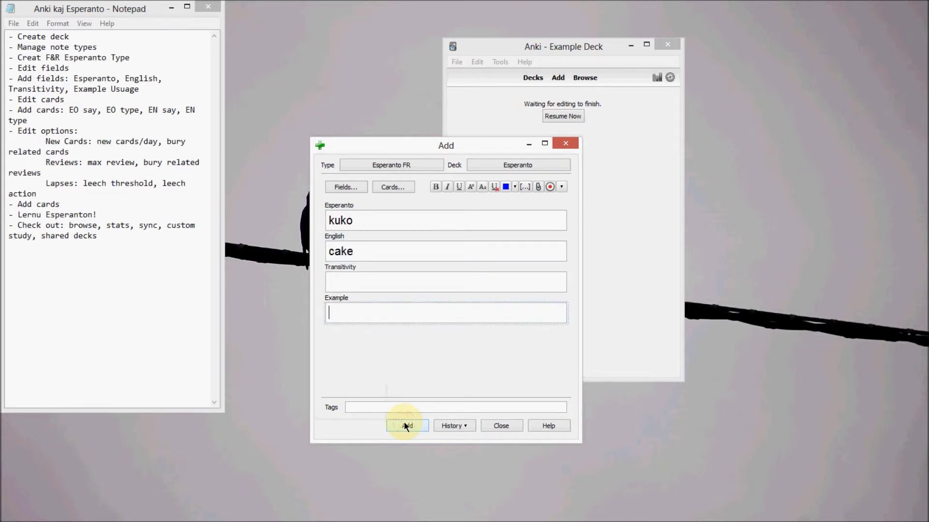
key(ctrl+v)
click(404, 422)
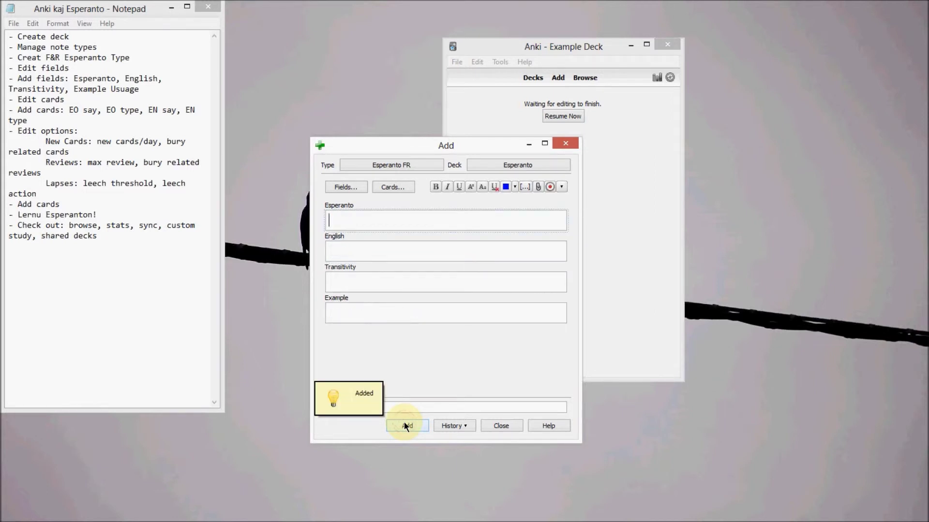
click(510, 428)
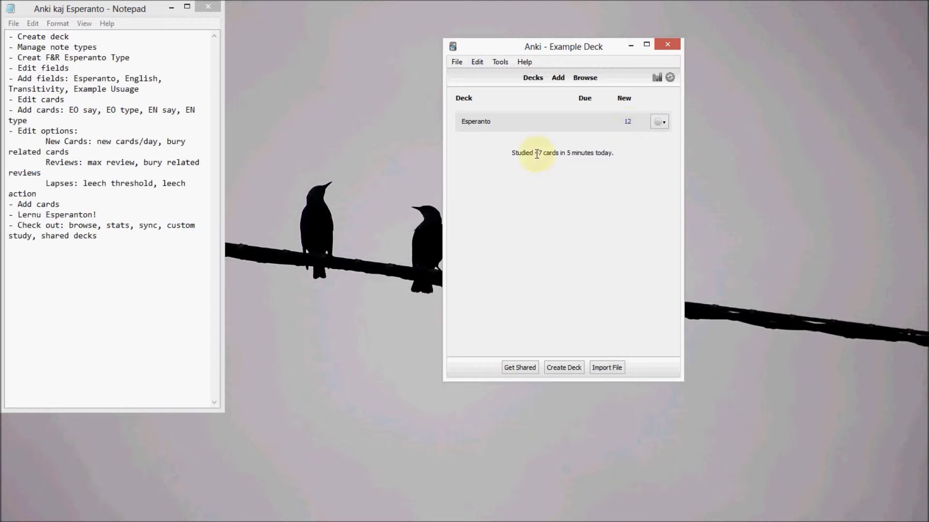
Start studying Esperanto and rate the mi, manĝi and kuko Say cards Easy.
click(474, 124)
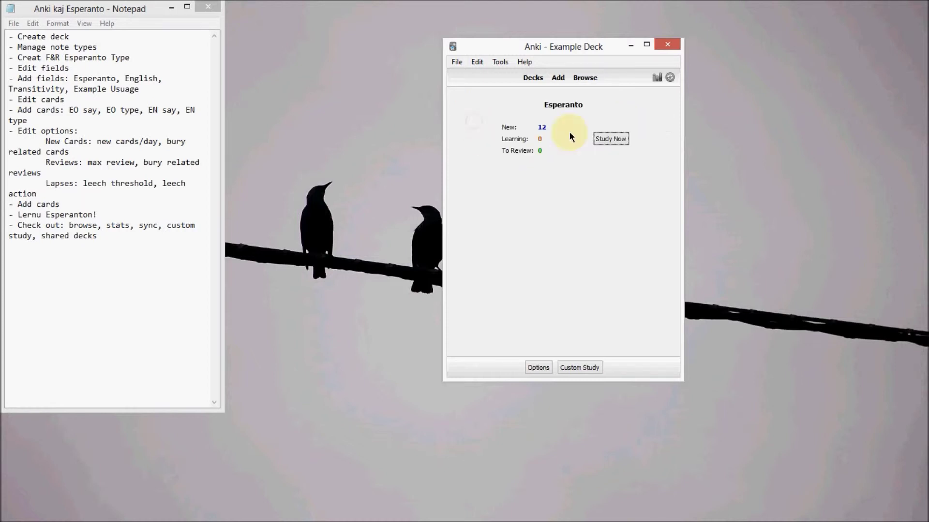
click(601, 140)
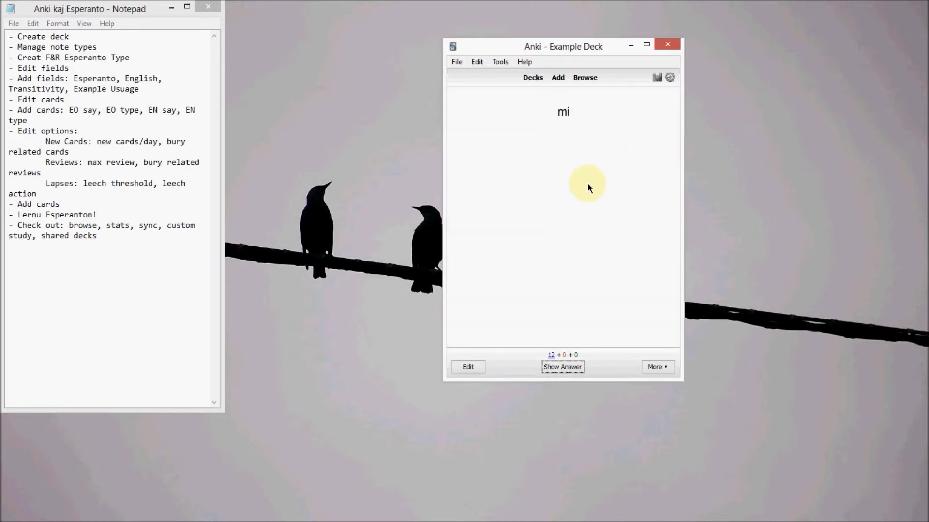
key(space)
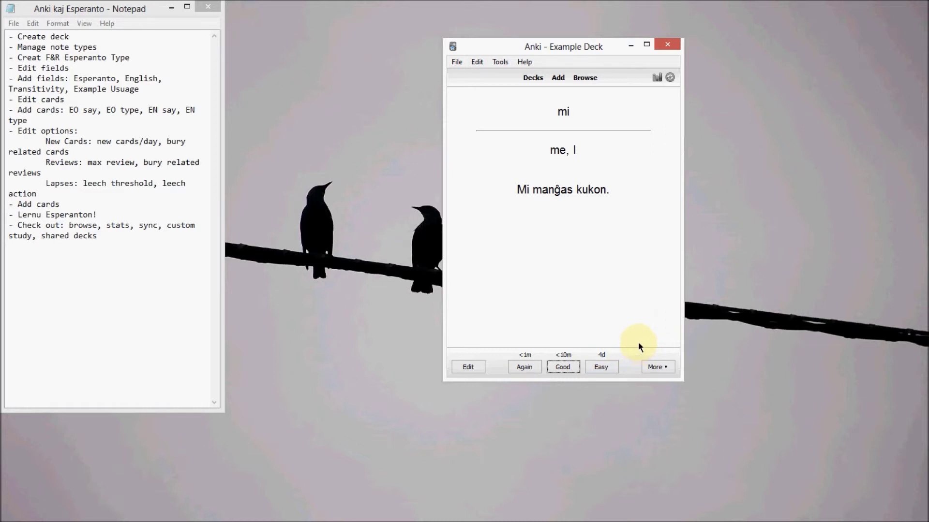
click(600, 371)
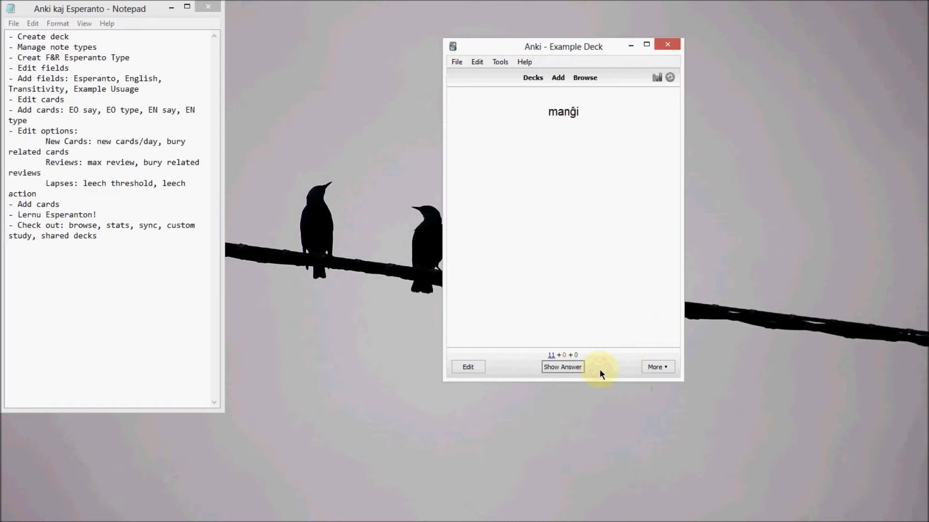
key(space)
click(600, 369)
key(space)
click(599, 370)
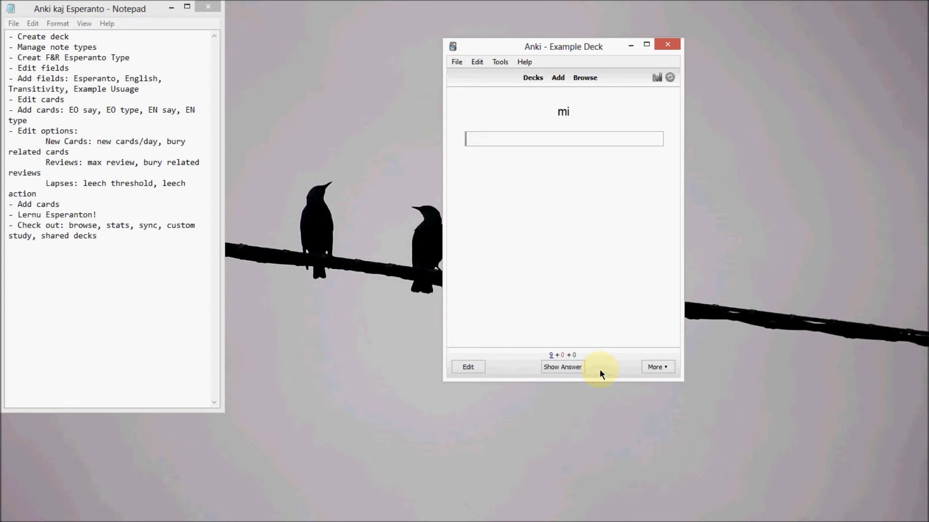
Type the answers me, to eat and cake, rating each card Easy.
text(me)
key(Return)
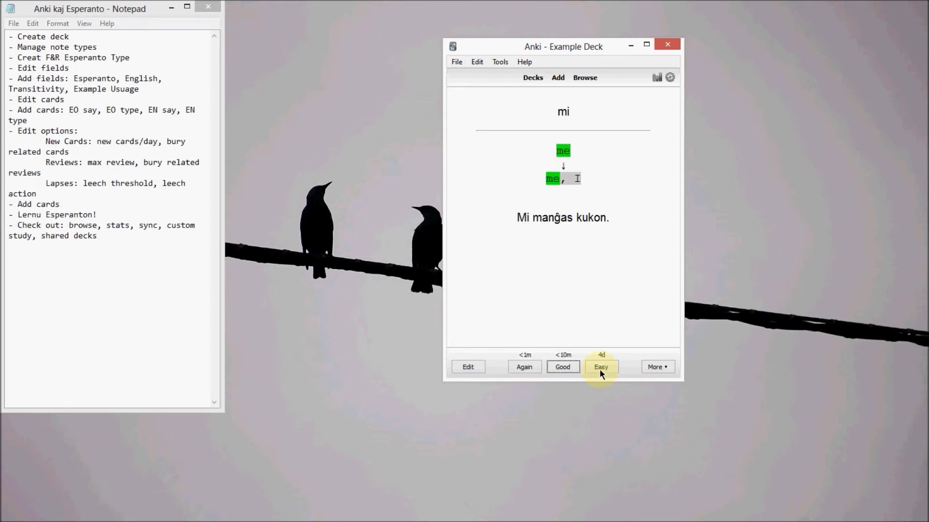
click(599, 369)
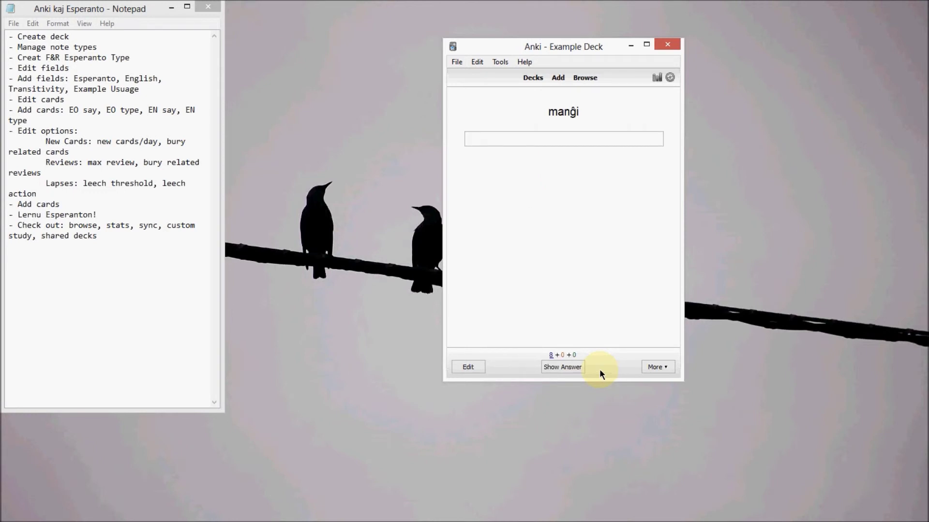
text(to eat)
key(Return)
click(600, 369)
text(cake)
key(Return)
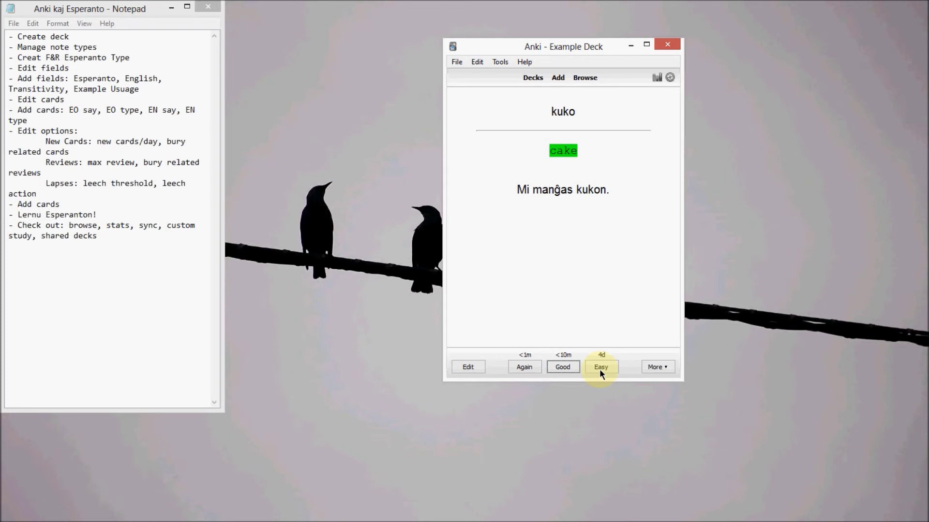
click(600, 370)
Reveal the me, I, to eat and cake English Say cards, rating each Easy.
key(Return)
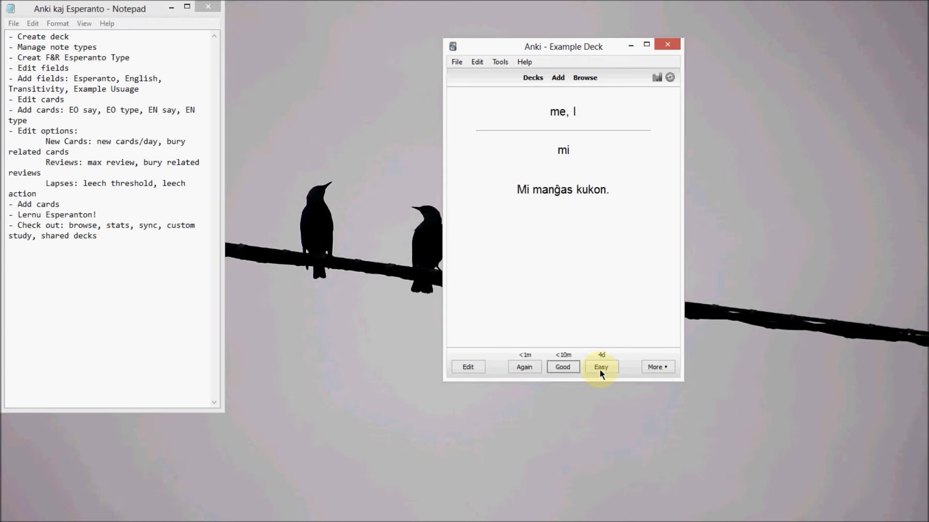
click(599, 370)
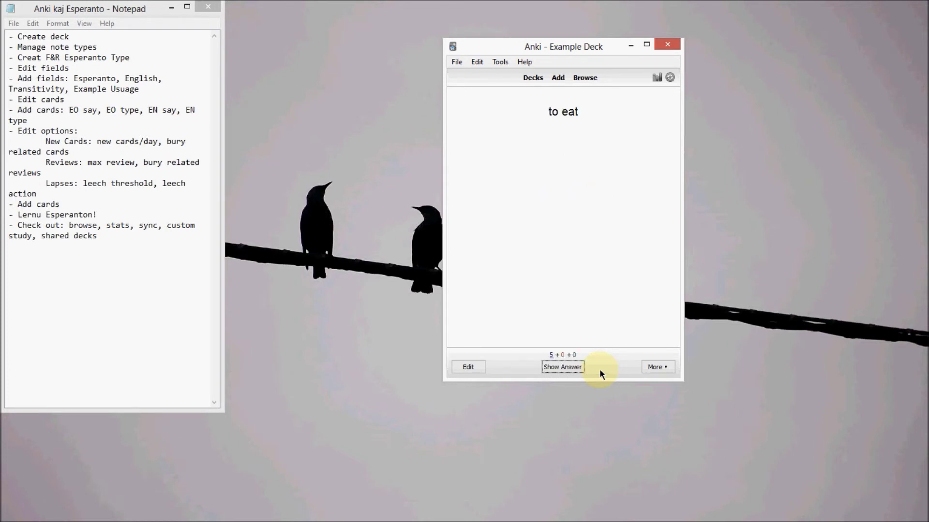
key(Return)
click(599, 369)
key(Return)
click(600, 370)
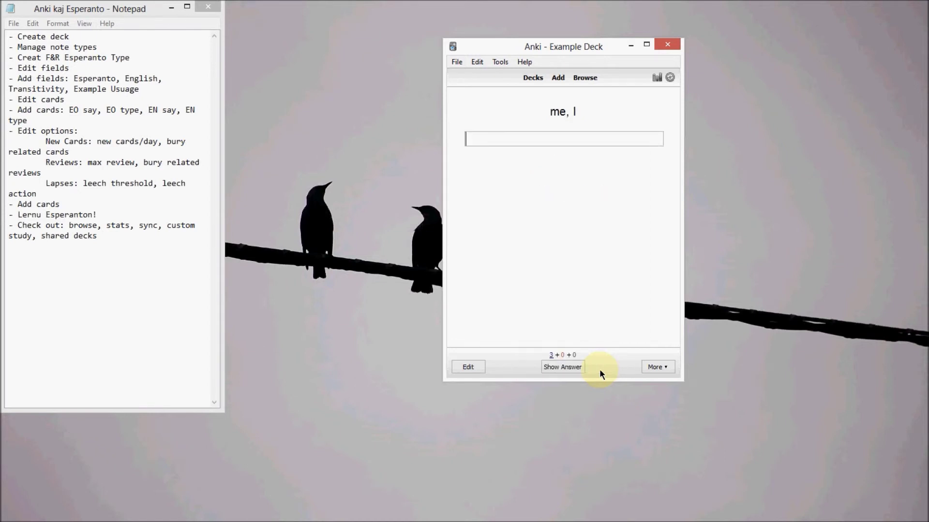
Type mi, manĝi and kukon for the English Type cards, rating each Easy to finish.
text(mi)
key(Return)
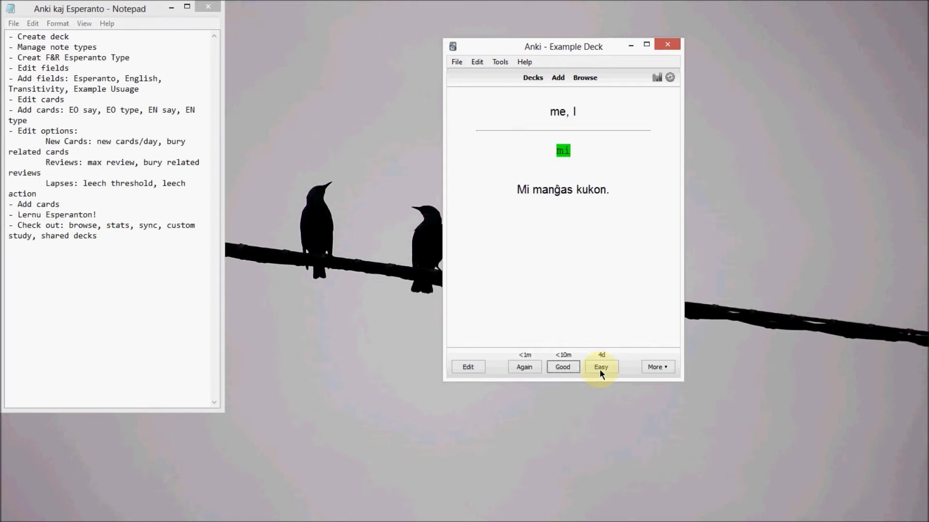
click(599, 369)
text(m)
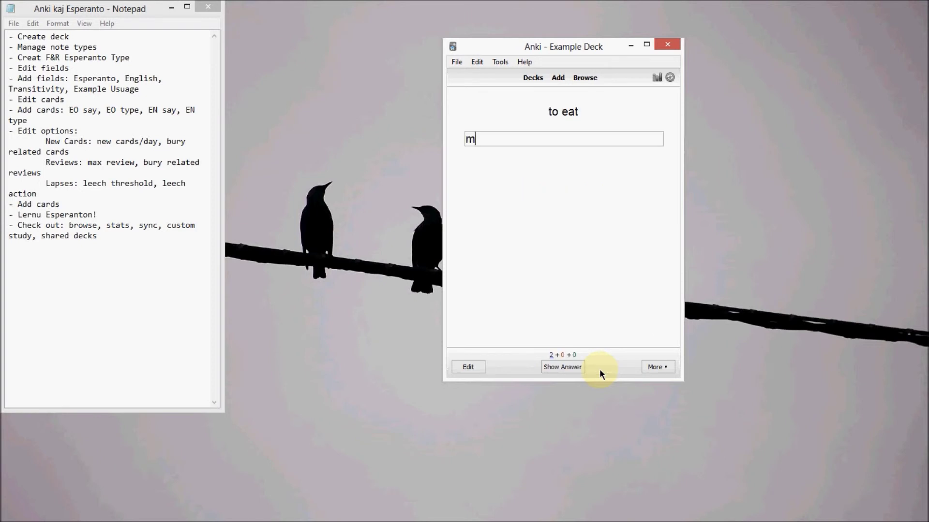
text(anĝi)
key(Return)
click(599, 369)
text(kukon)
key(Return)
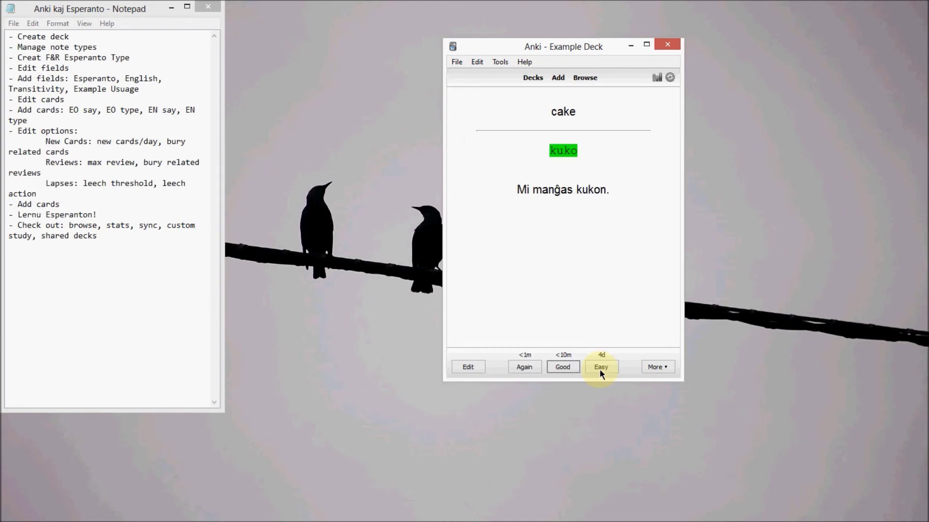
click(599, 369)
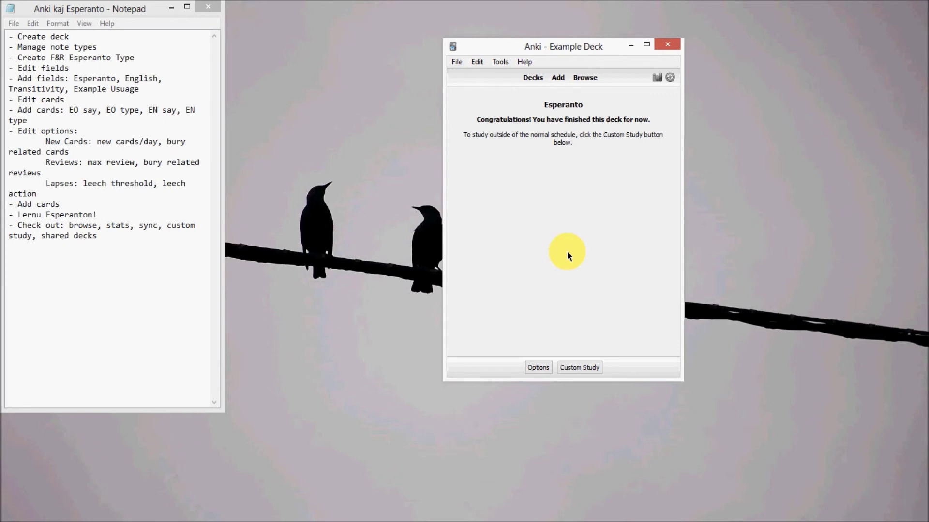
click(661, 80)
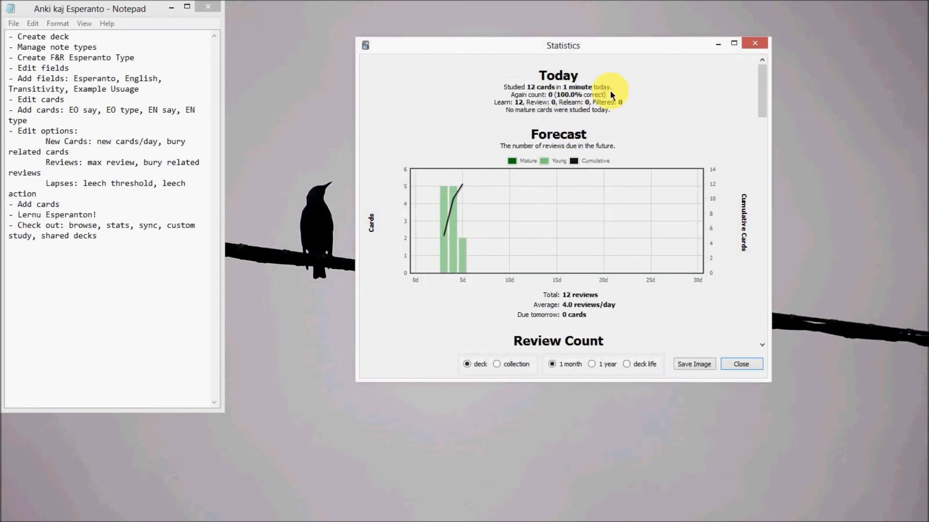
scroll(643, 167, down, 9)
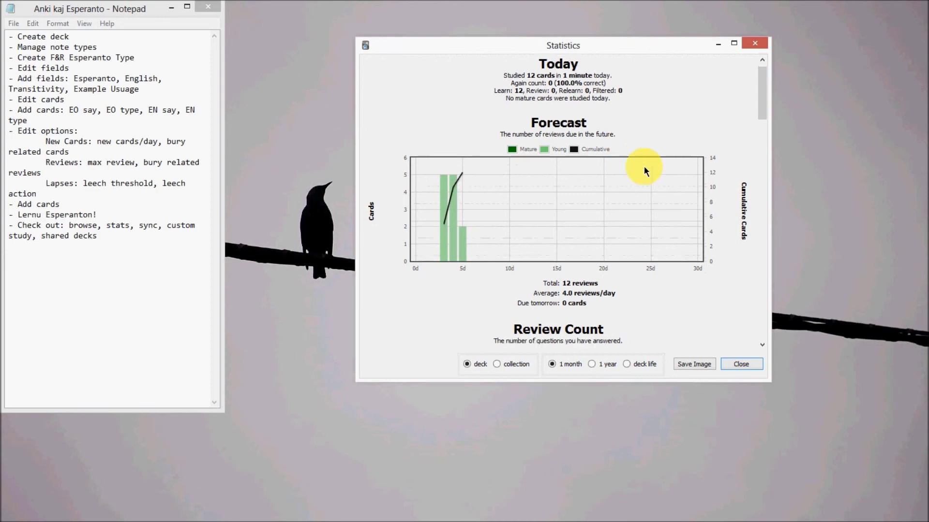
scroll(645, 170, down, 10)
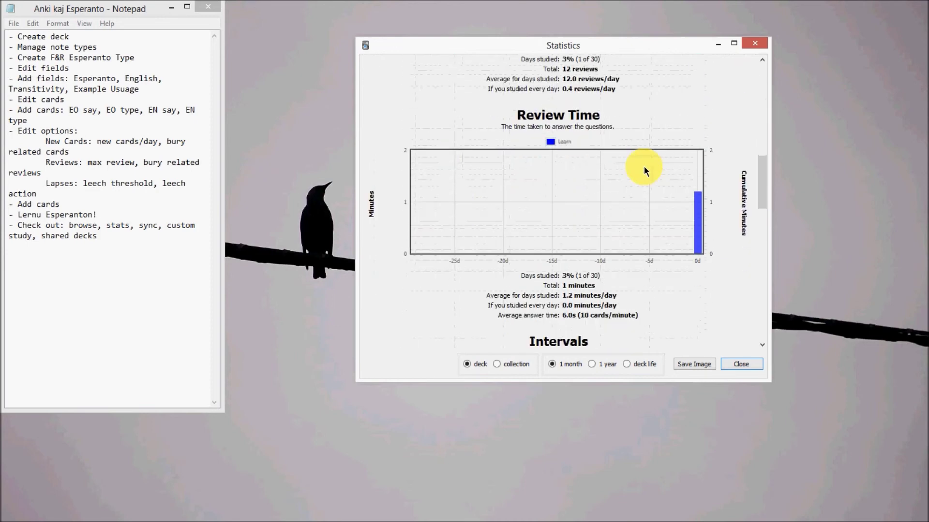
scroll(645, 170, down, 3)
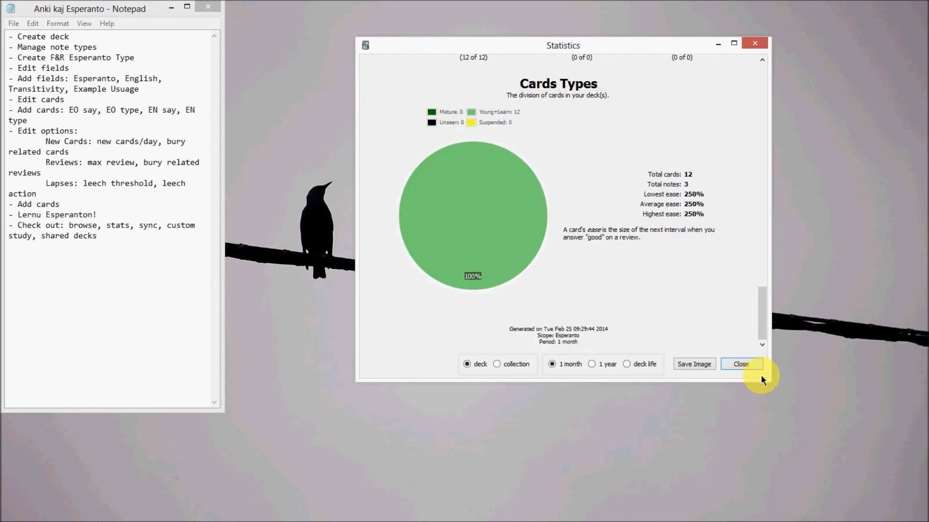
click(750, 361)
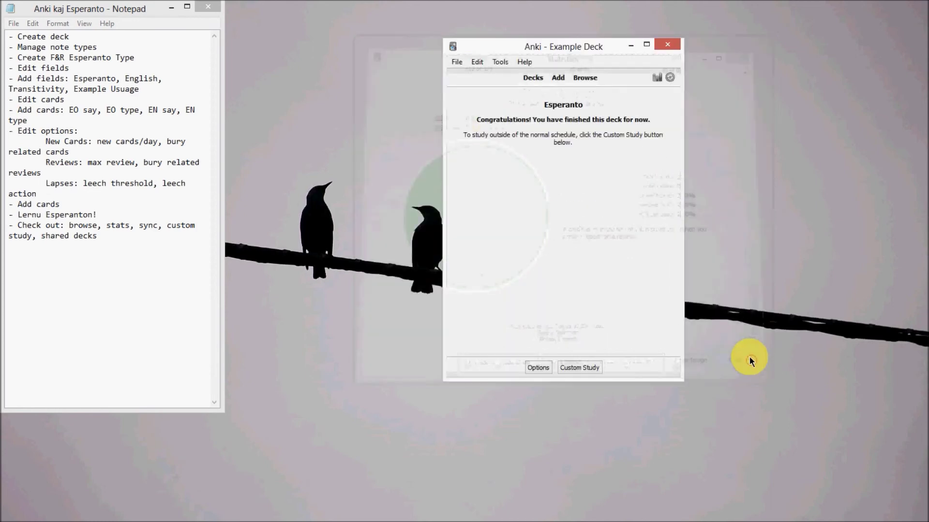
click(586, 79)
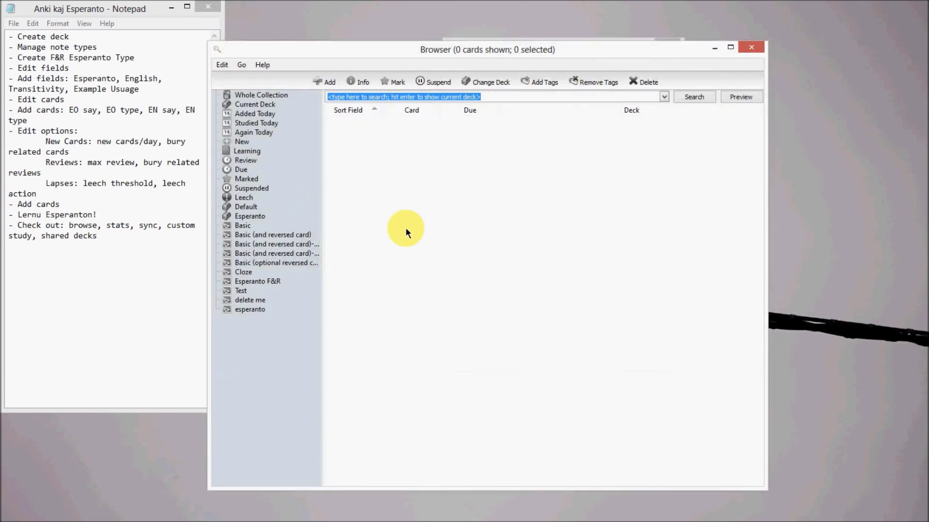
click(262, 215)
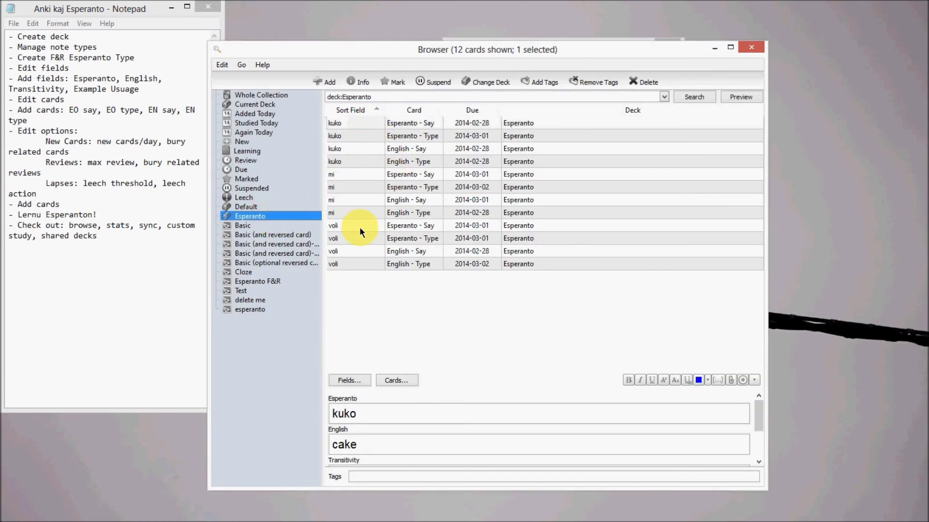
drag(360, 213, 368, 174)
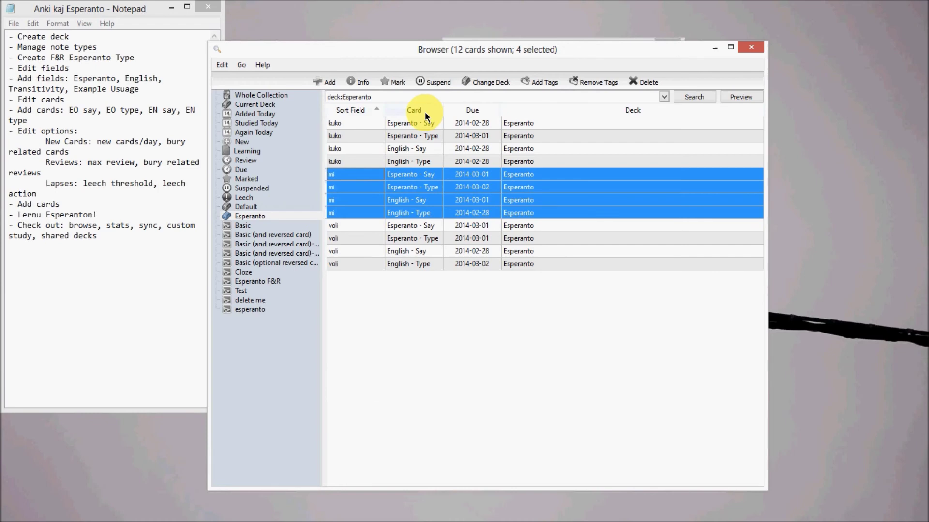
click(749, 48)
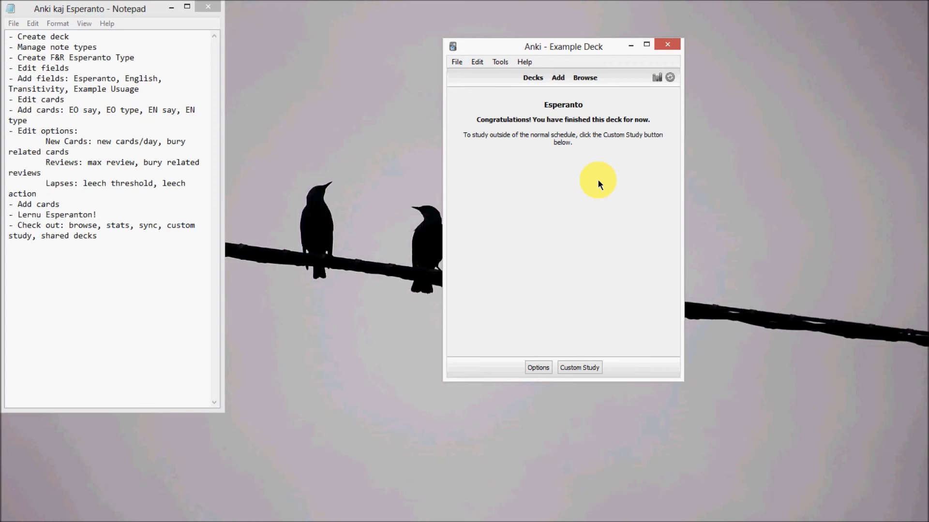
click(669, 77)
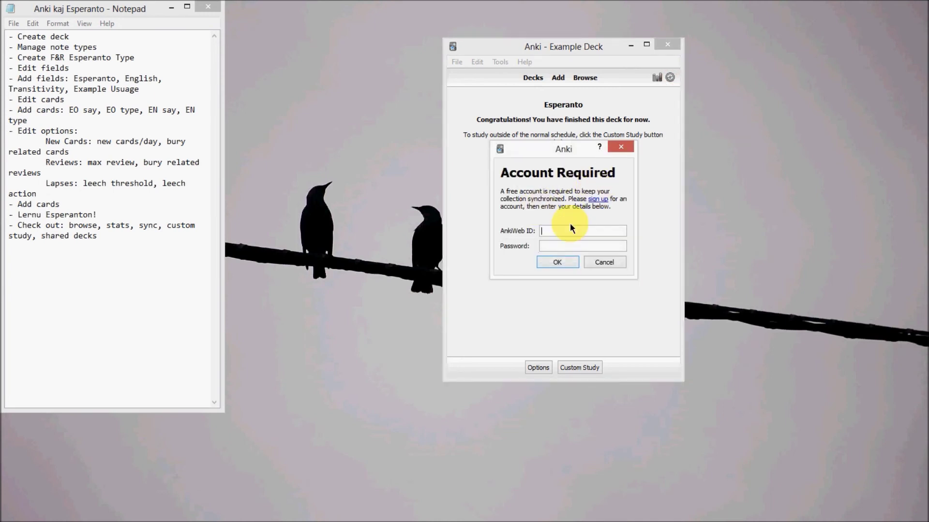
click(598, 261)
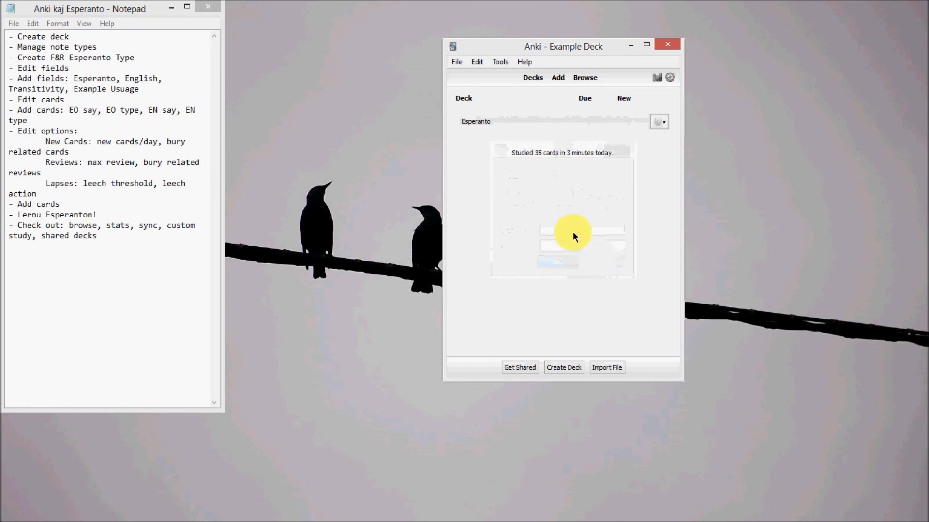
click(474, 124)
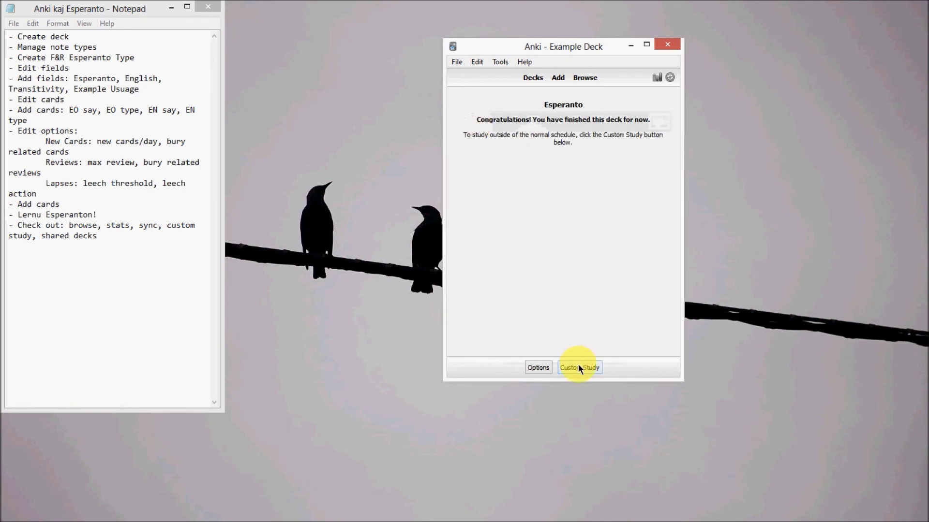
Open Custom Study, cancel it, and return to the deck list showing 35 cards studied.
click(578, 368)
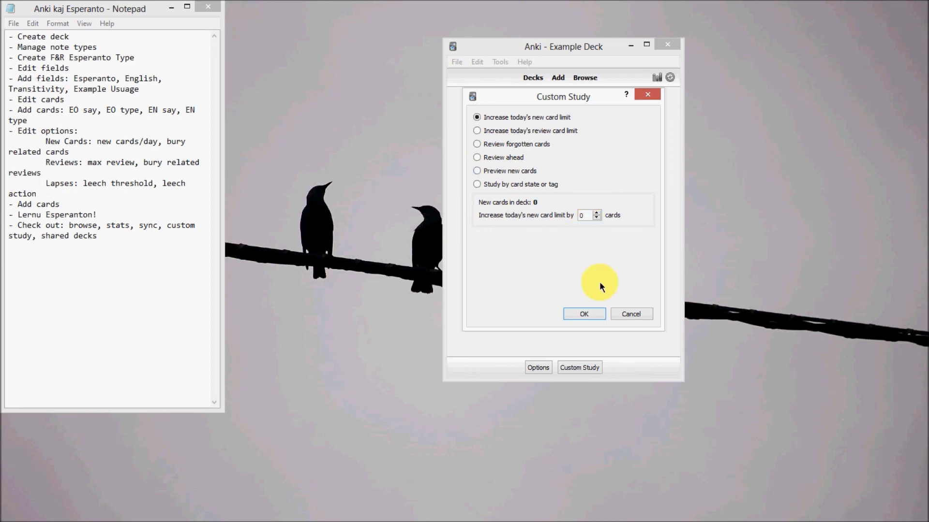
click(627, 313)
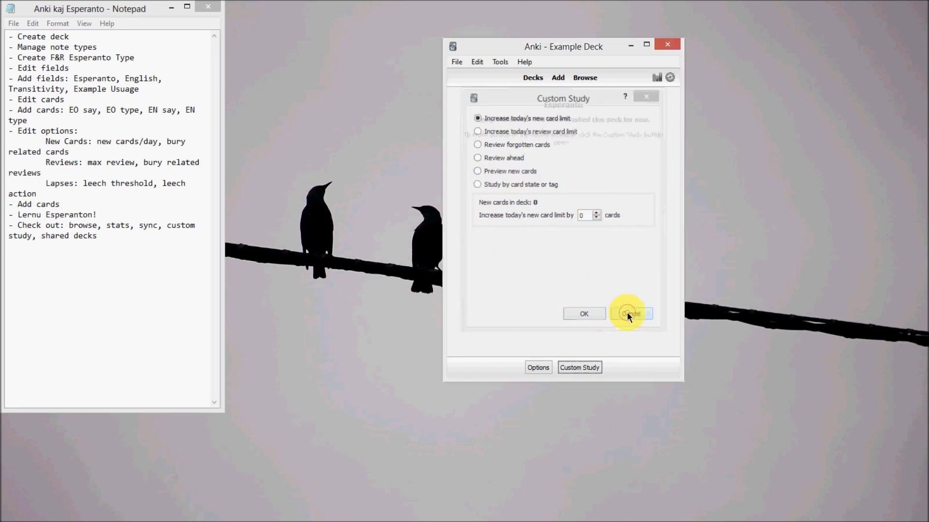
click(532, 77)
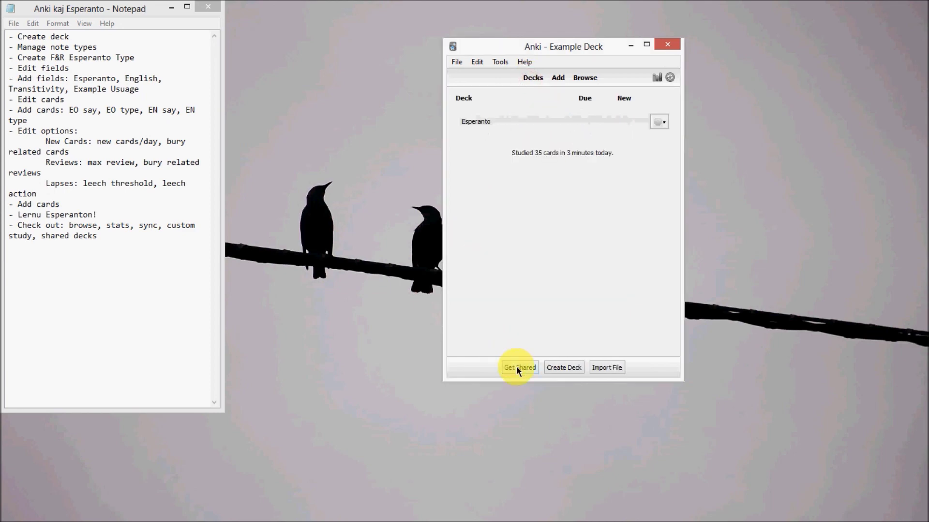